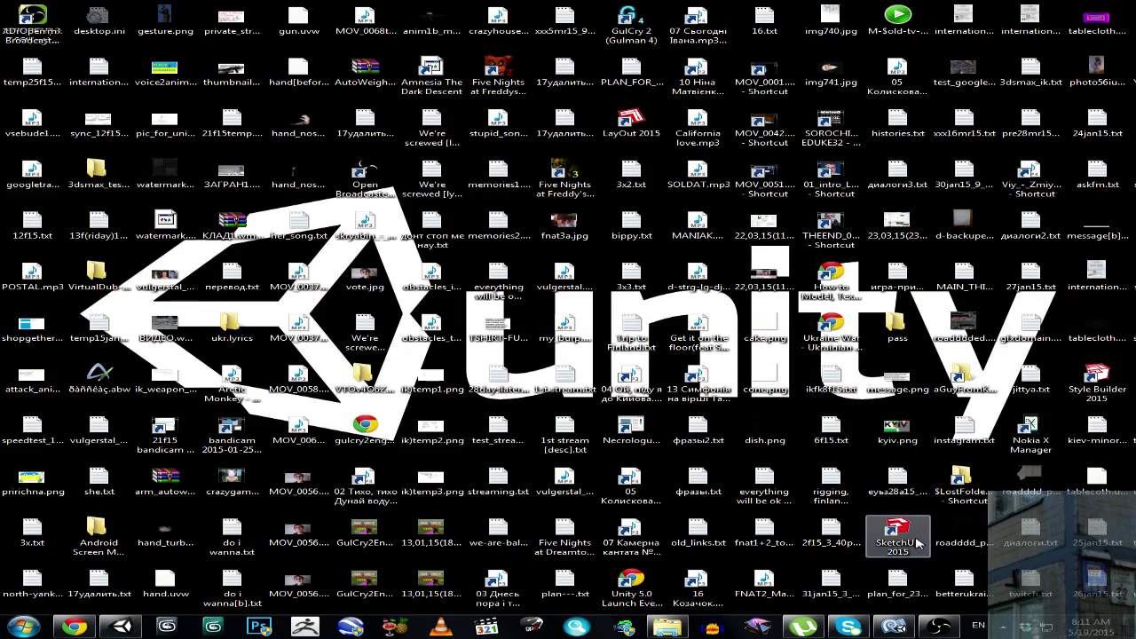
Switch to the Dropbox folder in Windows Explorer and paste Rope.JS.unitypackage into it
{"action": "left_click", "coordinate": [124, 627]}
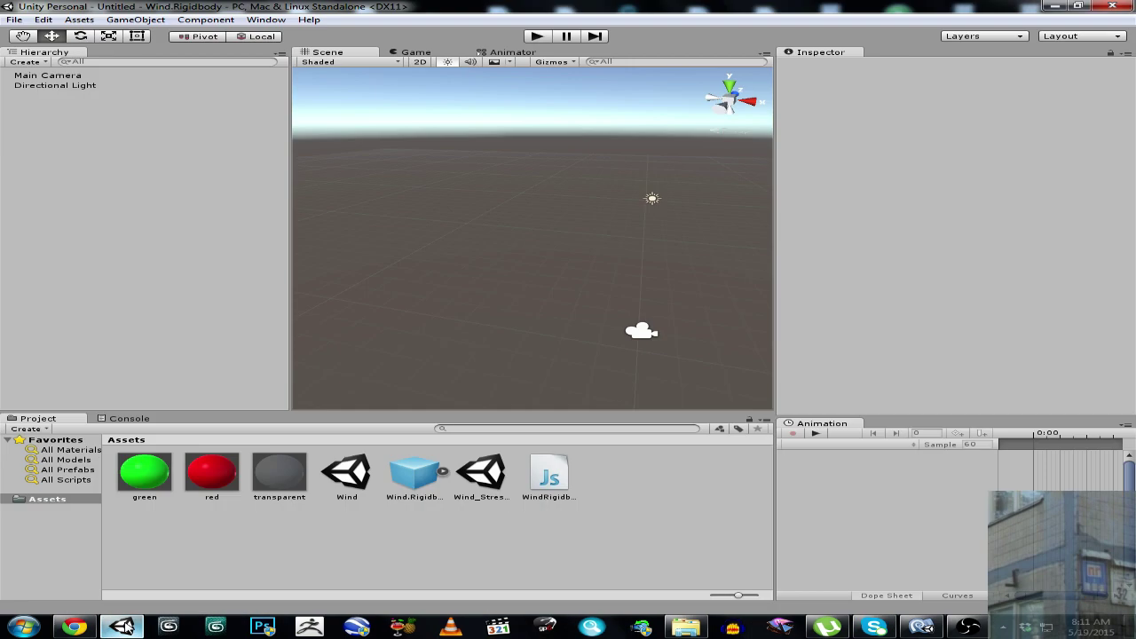
{"action": "left_click", "coordinate": [685, 627]}
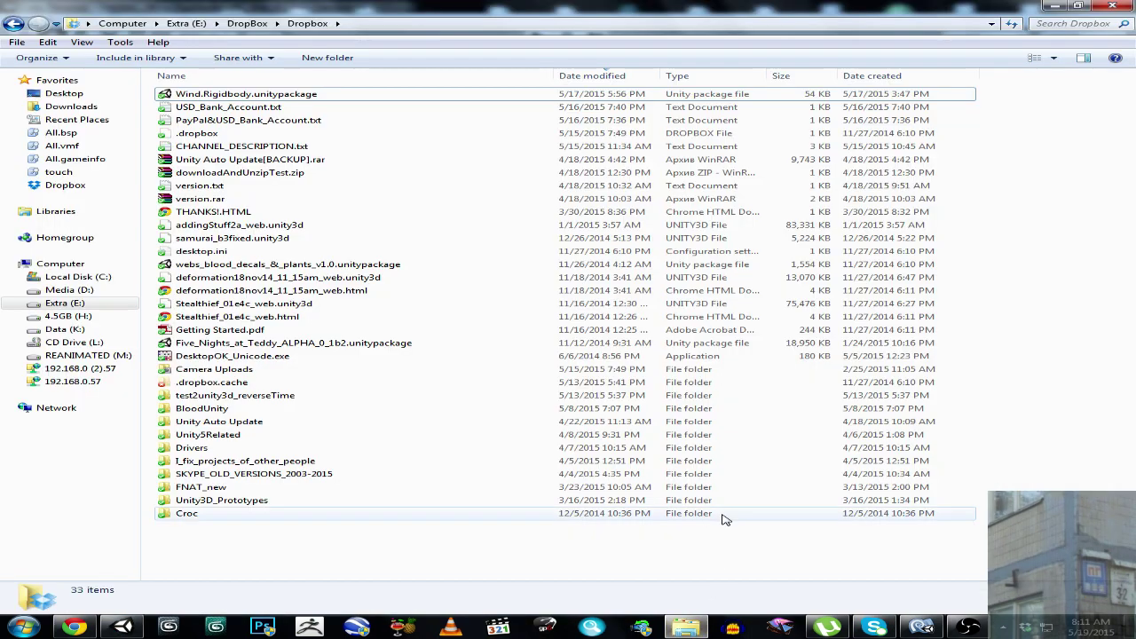
{"action": "right_click", "coordinate": [609, 547]}
{"action": "left_click", "coordinate": [667, 393]}
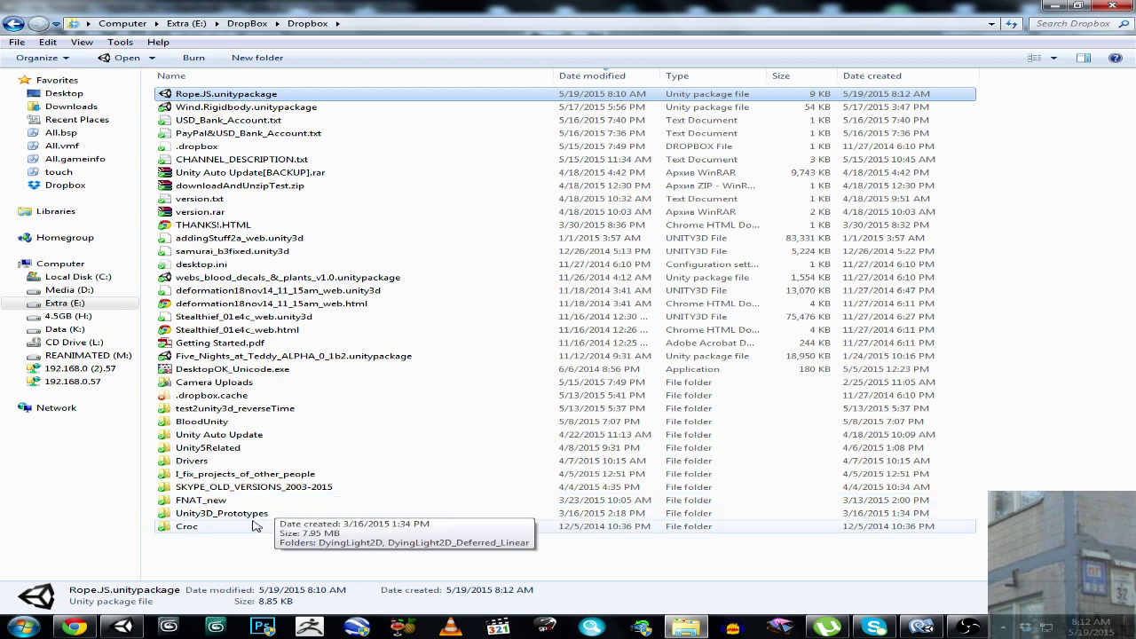
Switch back to Unity and delete all seven existing assets, from the green material to the WindRigidbody script
{"action": "left_click", "coordinate": [122, 627]}
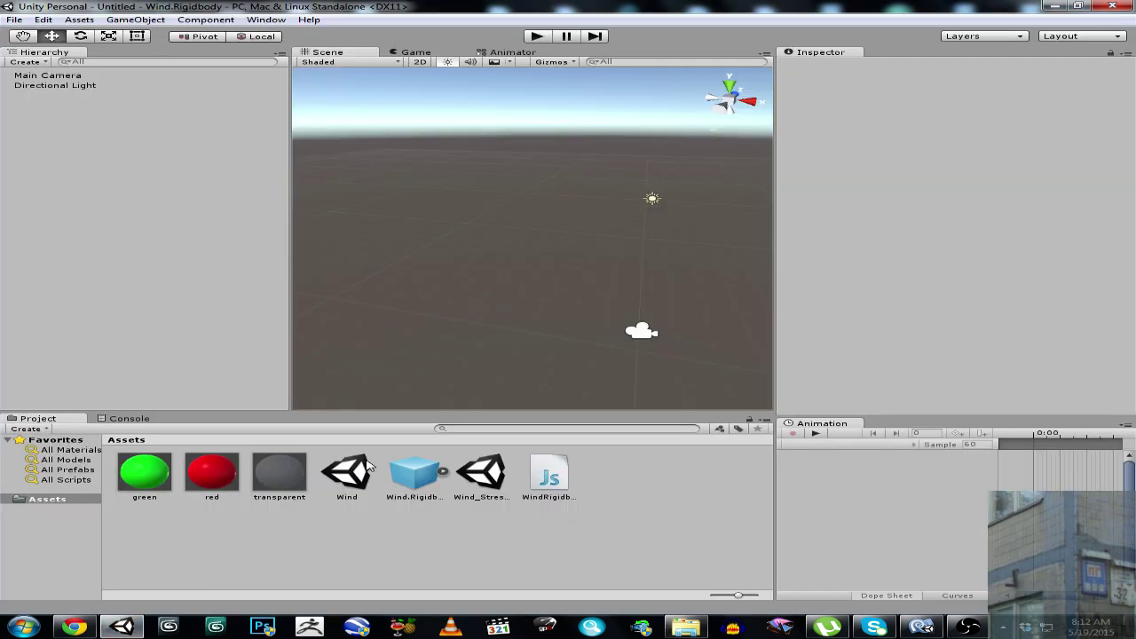
{"action": "left_click", "coordinate": [539, 488]}
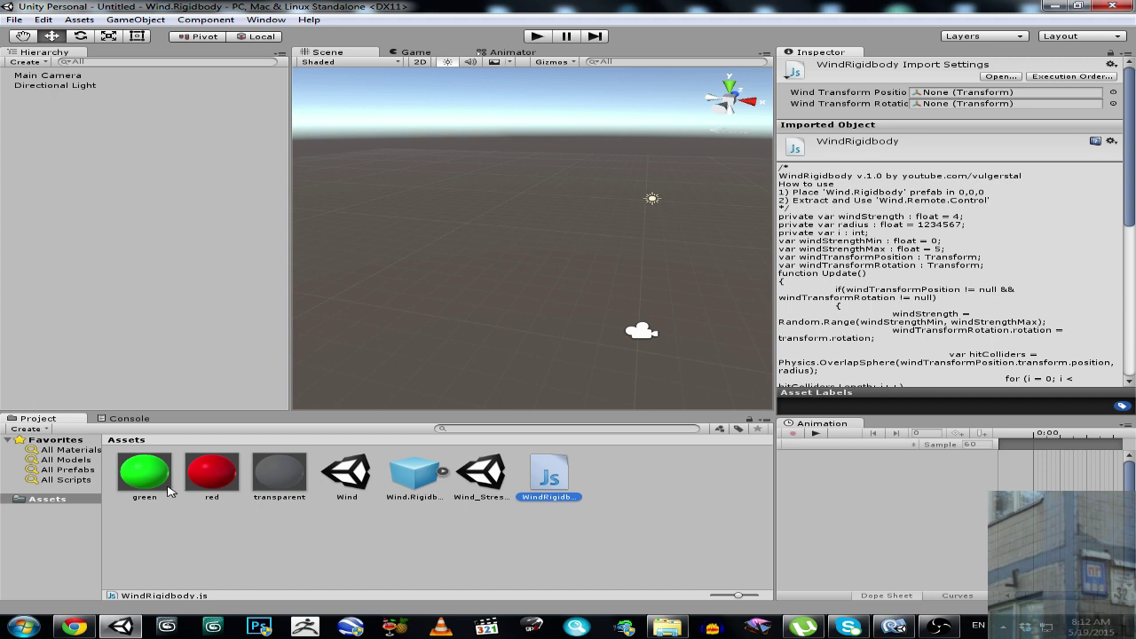
{"action": "left_click", "coordinate": [149, 484], "text": "shift"}
{"action": "key", "text": "Delete"}
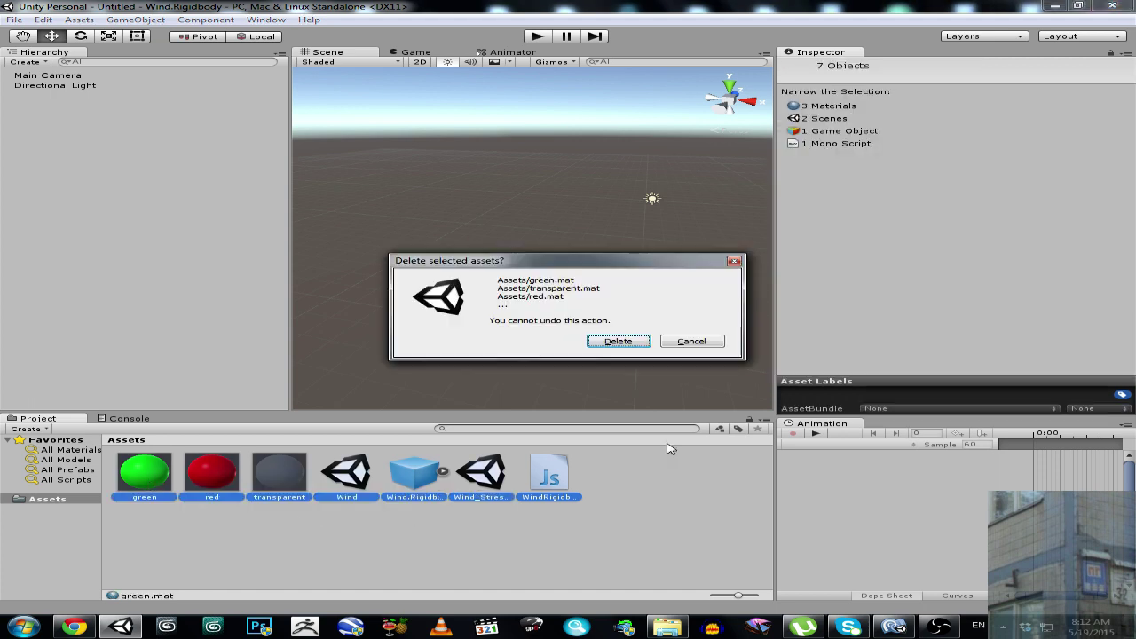
{"action": "left_click", "coordinate": [617, 342]}
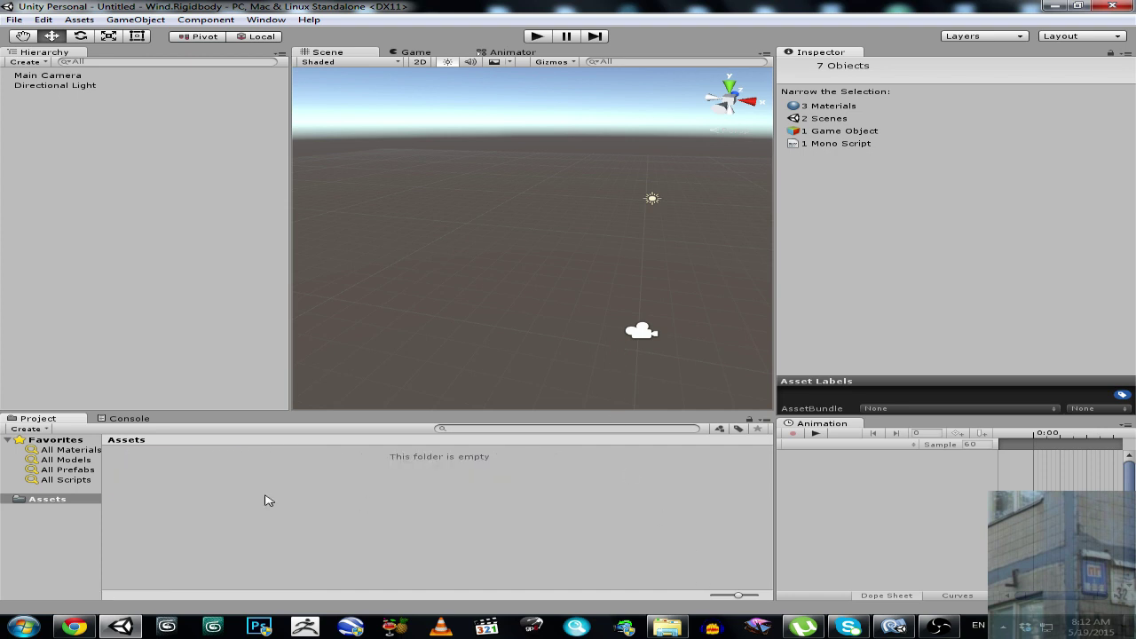
Import both files of Rope.JS.unitypackage from the Dropbox folder into the Unity project
{"action": "left_click", "coordinate": [667, 627]}
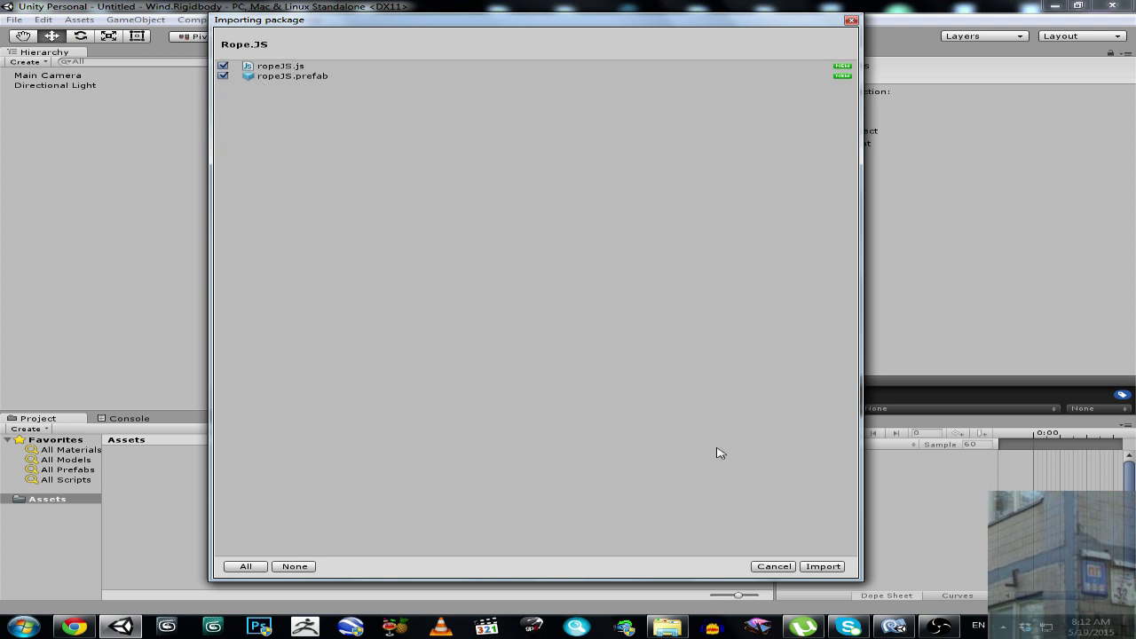
{"action": "left_click", "coordinate": [822, 567]}
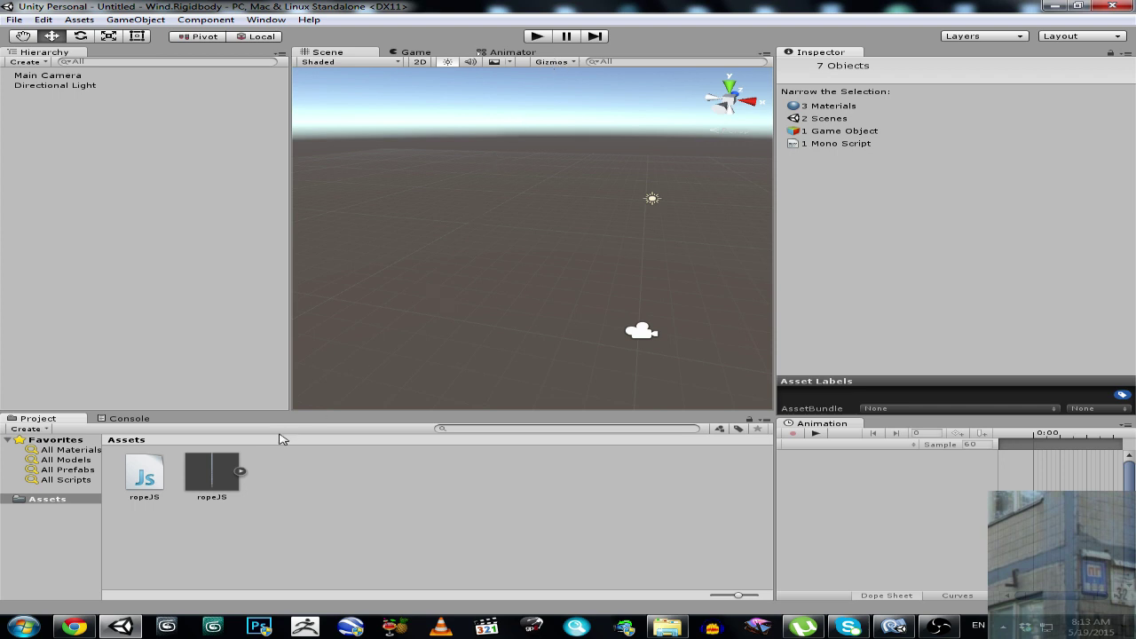
Start play mode, return to the Scene view and place a ropeJS prefab in the scene
{"action": "left_click", "coordinate": [536, 37]}
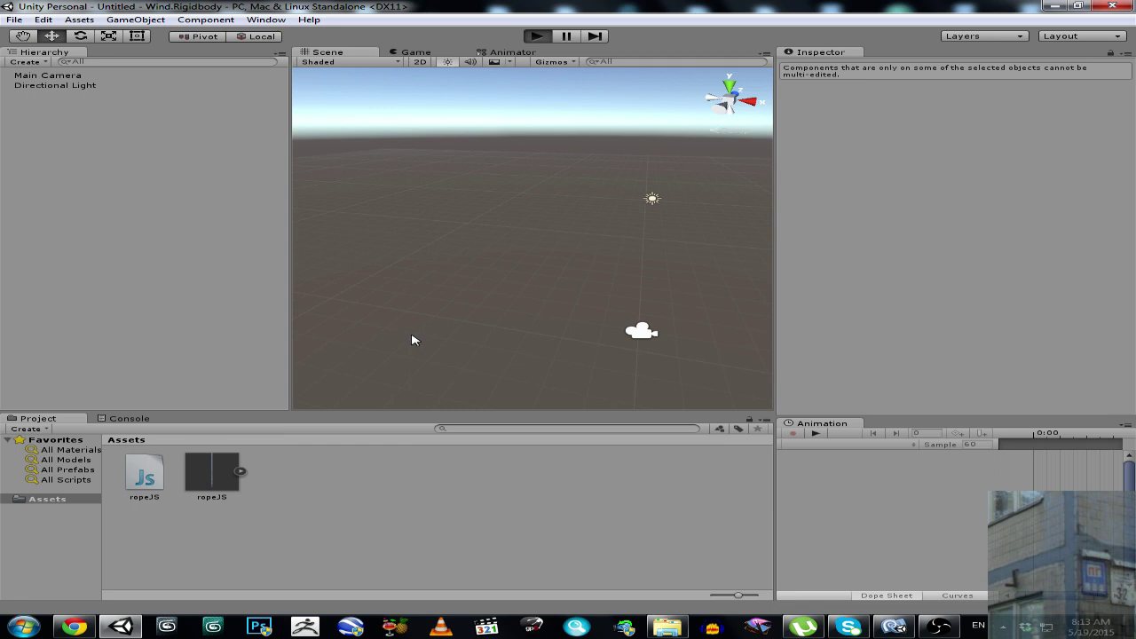
{"action": "left_click", "coordinate": [329, 53]}
{"action": "left_click_drag", "start_coordinate": [370, 318], "coordinate": [447, 227]}
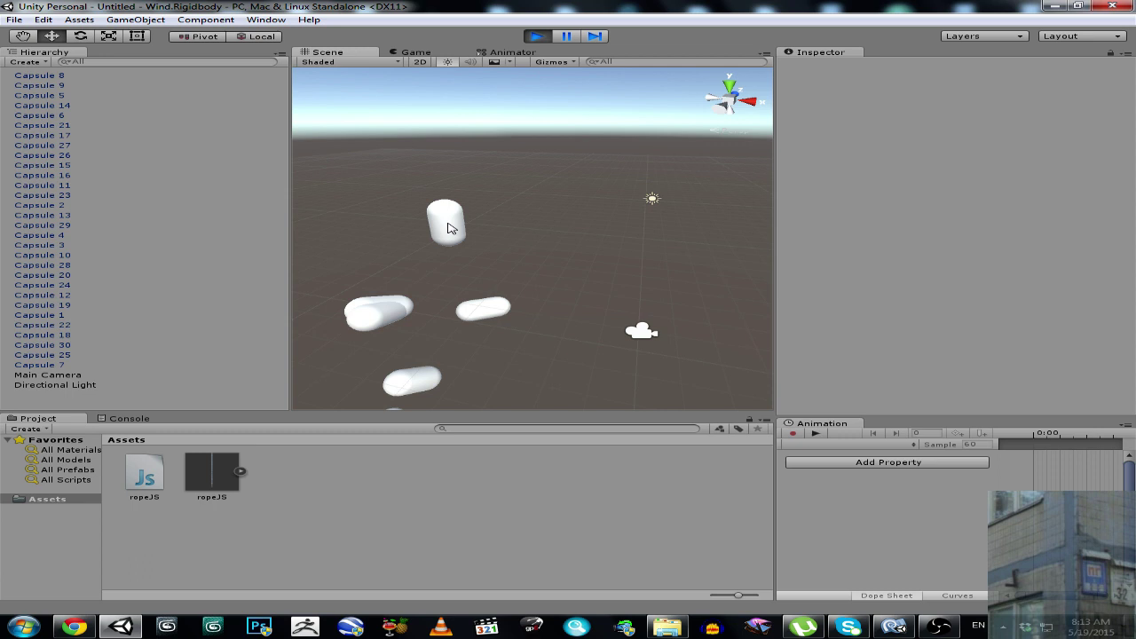
{"action": "right_click_drag", "start_coordinate": [490, 243], "coordinate": [460, 261]}
{"action": "left_click_drag", "start_coordinate": [459, 261], "coordinate": [499, 192], "text": "alt"}
{"action": "right_click_drag", "start_coordinate": [499, 193], "coordinate": [497, 200]}
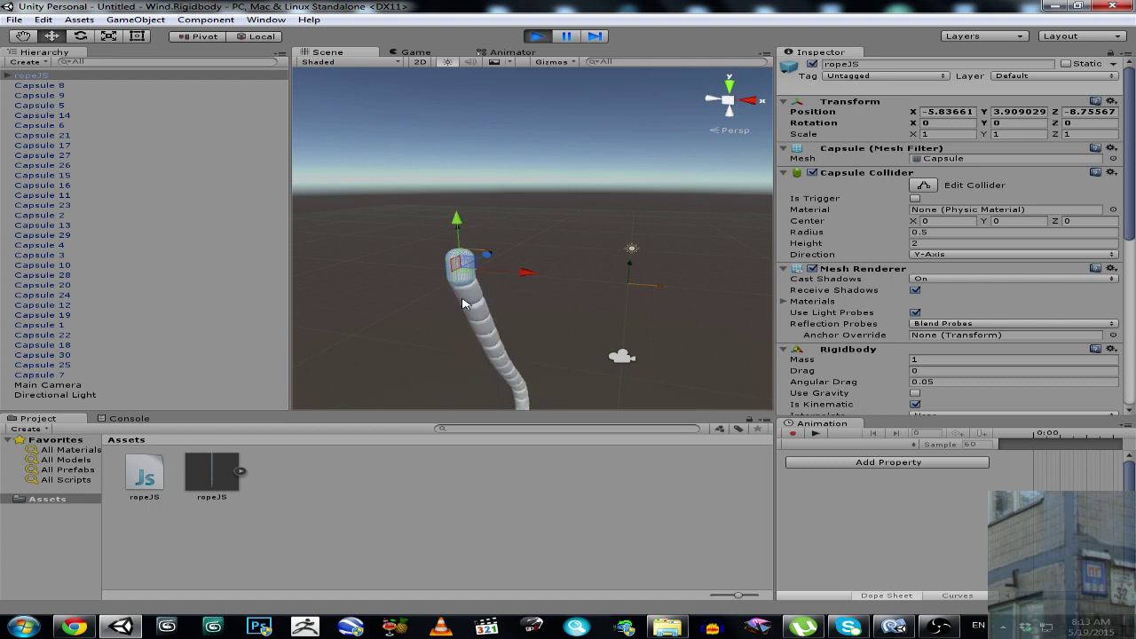
{"action": "left_click_drag", "start_coordinate": [502, 281], "coordinate": [533, 317], "text": "alt"}
Place a second ropeJS prefab beside the first rope and move it along the X axis to position 2
{"action": "left_click_drag", "start_coordinate": [212, 466], "coordinate": [695, 257]}
{"action": "right_click_drag", "start_coordinate": [621, 272], "coordinate": [672, 273]}
{"action": "mouse_move", "coordinate": [686, 249]}
{"action": "left_mouse_down"}
{"action": "mouse_move", "coordinate": [611, 250]}
{"action": "mouse_move", "coordinate": [669, 249]}
{"action": "left_mouse_up"}
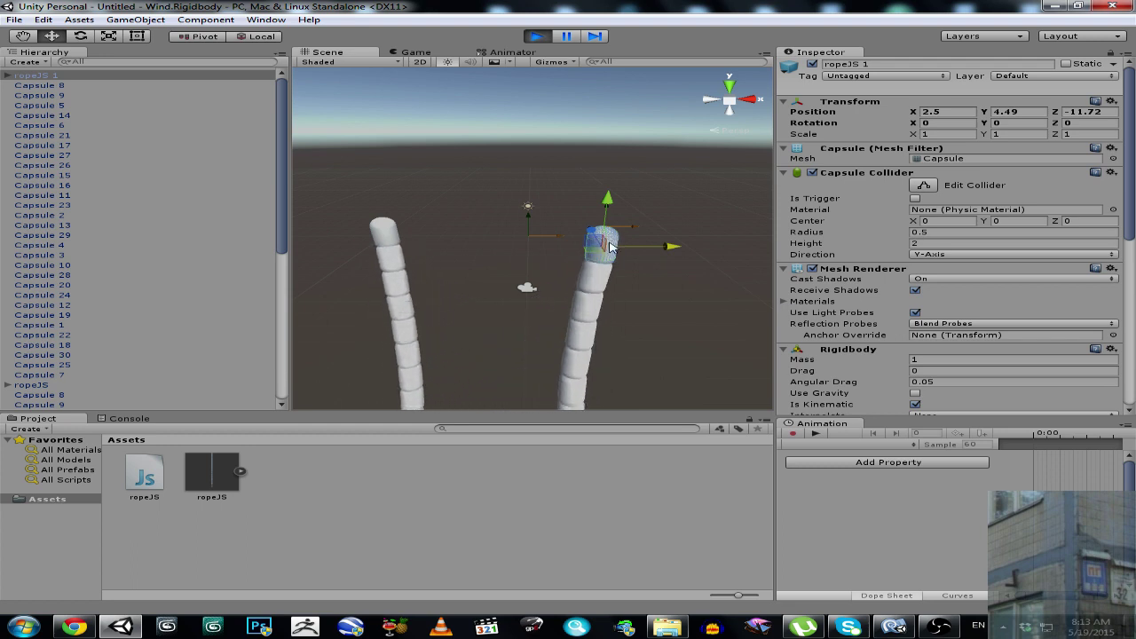
{"action": "left_click_drag", "start_coordinate": [649, 248], "coordinate": [632, 255]}
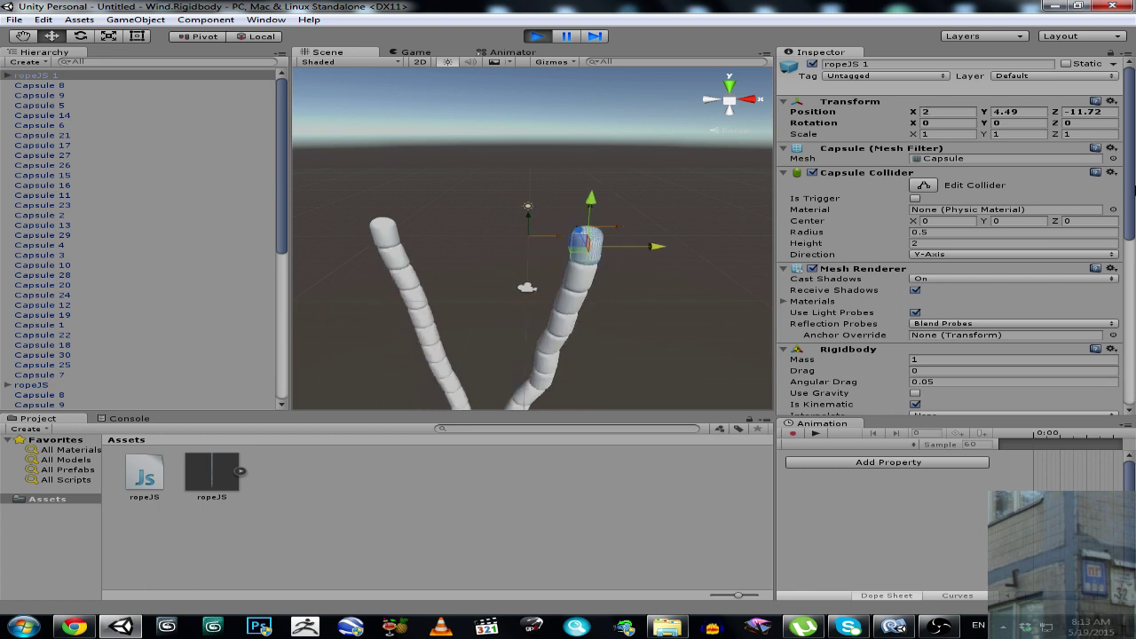
Assign a ConnectTo child of the first ropeJS to the Connect To property of the second rope's Rope JS script
{"action": "left_click_drag", "start_coordinate": [1129, 197], "coordinate": [1135, 272]}
{"action": "scroll", "coordinate": [1042, 247], "scroll_direction": "down", "scroll_amount": 3}
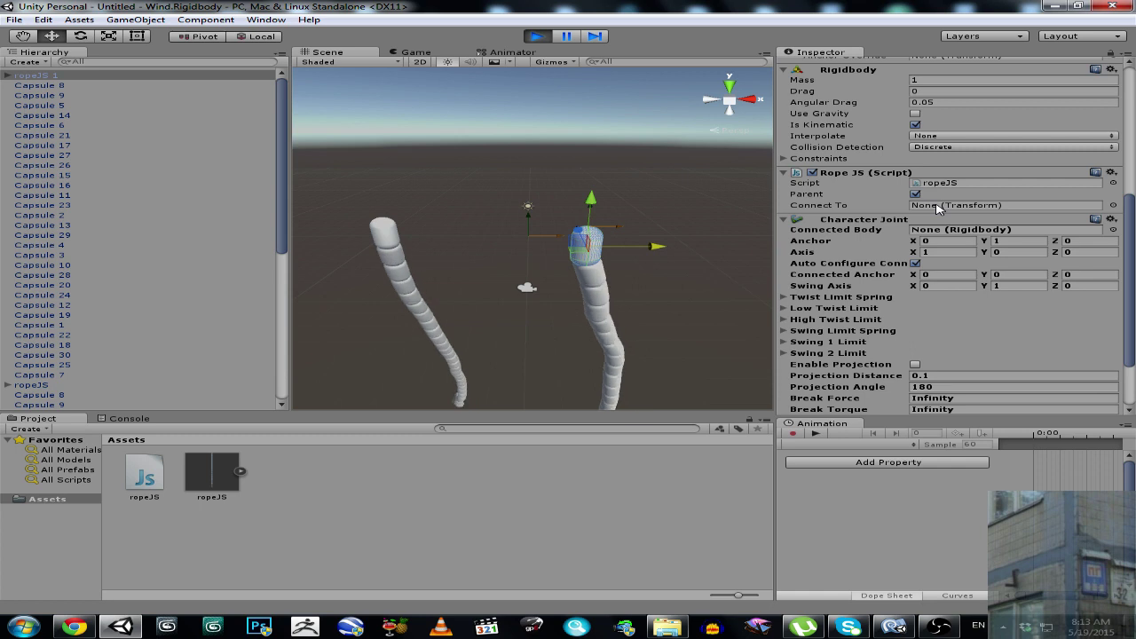
{"action": "left_click_drag", "start_coordinate": [280, 114], "coordinate": [280, 244]}
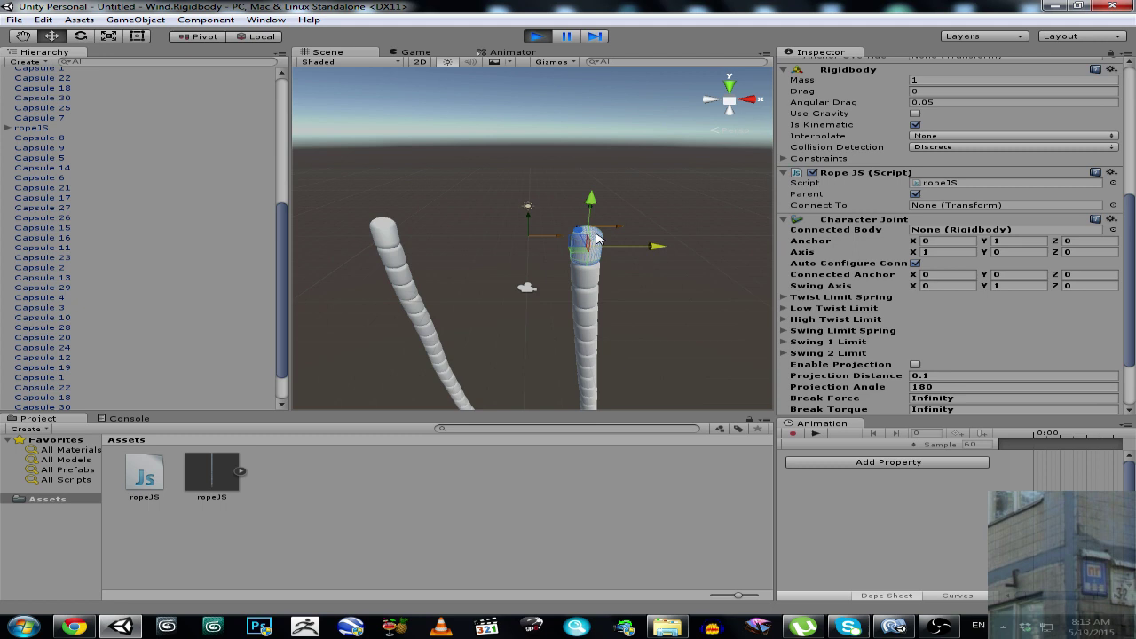
{"action": "left_click", "coordinate": [7, 129]}
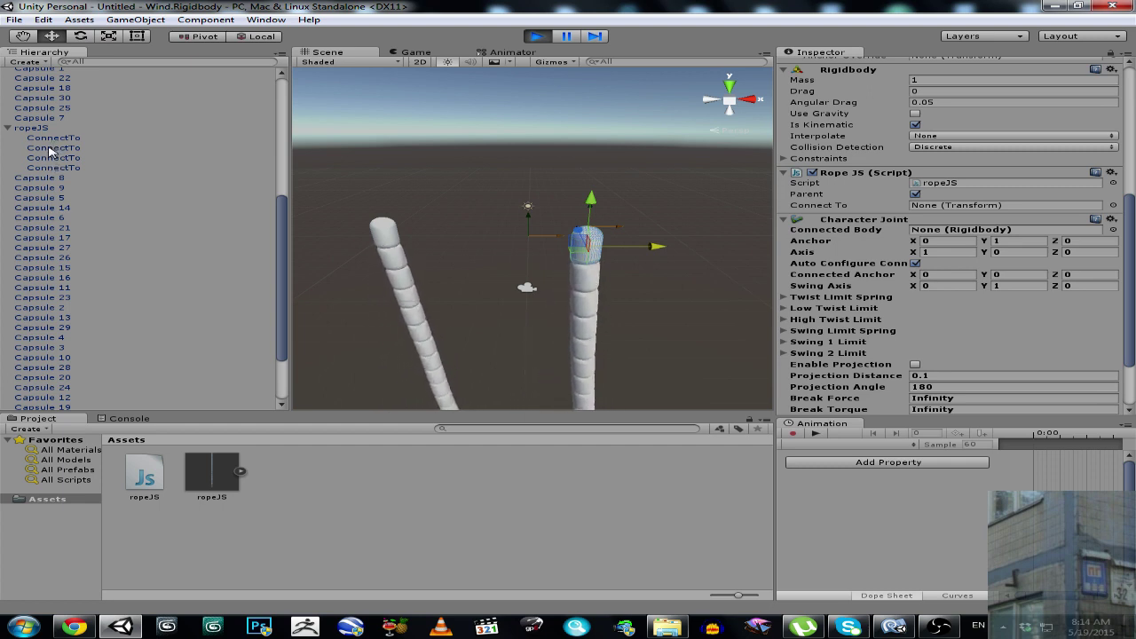
{"action": "left_click_drag", "start_coordinate": [48, 151], "coordinate": [925, 212]}
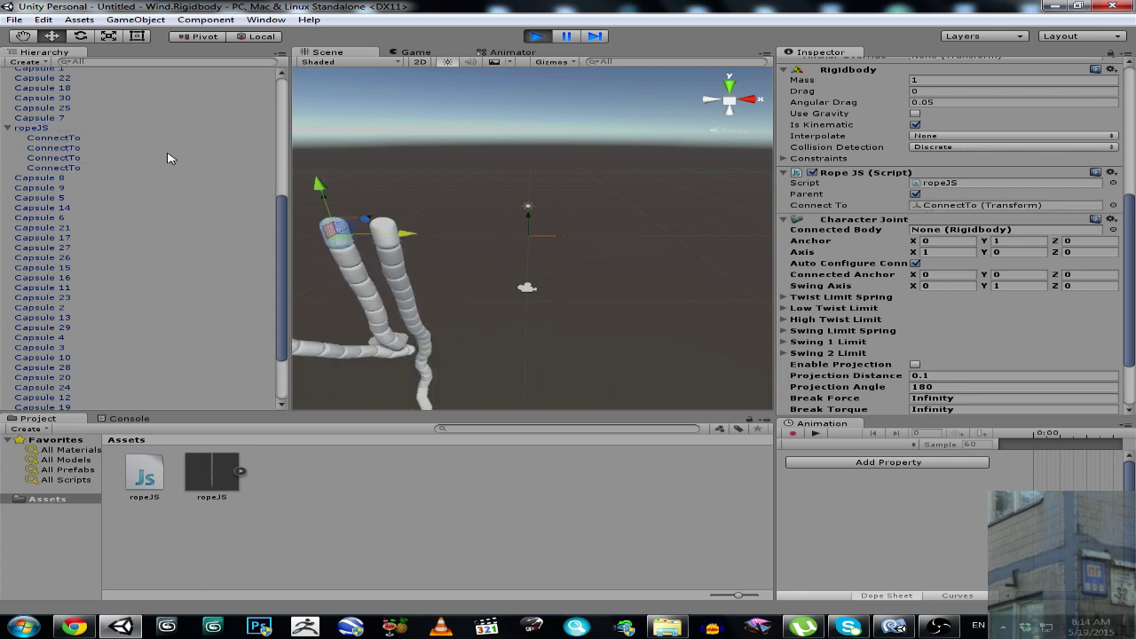
Select the first rope and examine how the connected ropes behave from several angles, partly with the Scene view maximized
{"action": "left_click_drag", "start_coordinate": [403, 233], "coordinate": [712, 276]}
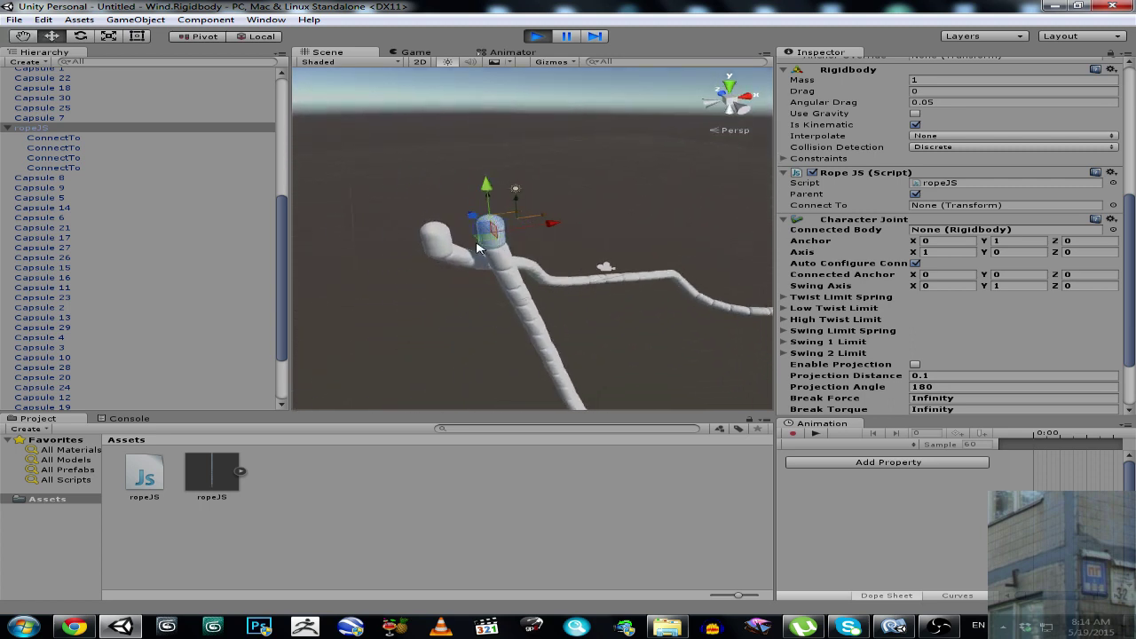
{"action": "left_click_drag", "start_coordinate": [465, 245], "coordinate": [454, 184], "text": "alt"}
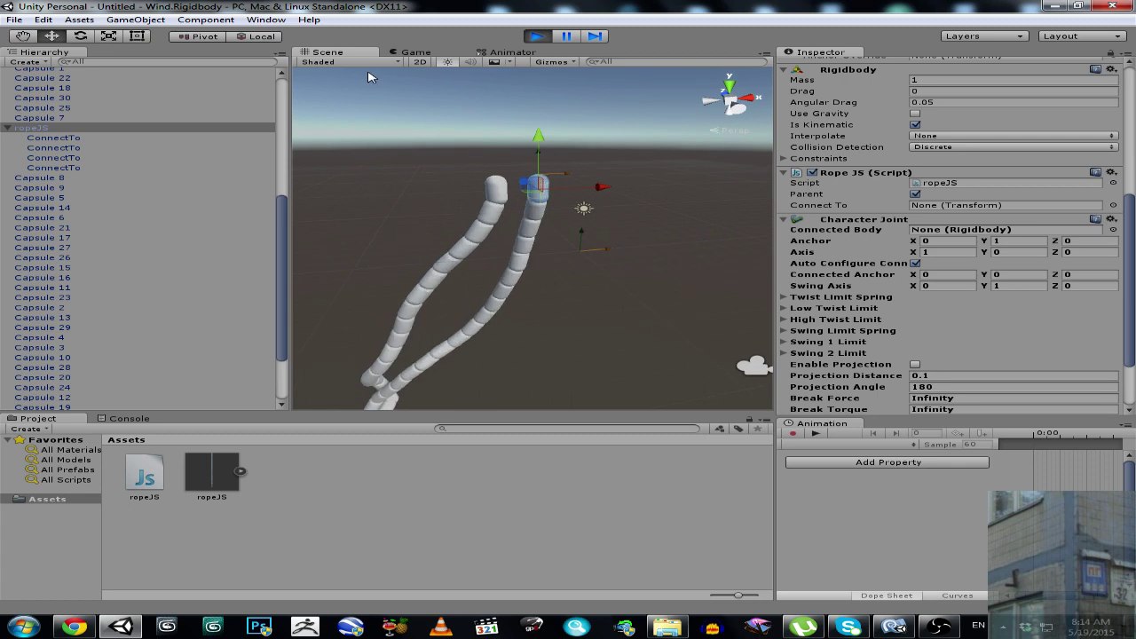
{"action": "right_click", "coordinate": [347, 53]}
{"action": "left_click", "coordinate": [371, 63]}
{"action": "scroll", "coordinate": [562, 203], "scroll_direction": "up", "scroll_amount": 3}
{"action": "right_click_drag", "start_coordinate": [563, 202], "coordinate": [628, 194]}
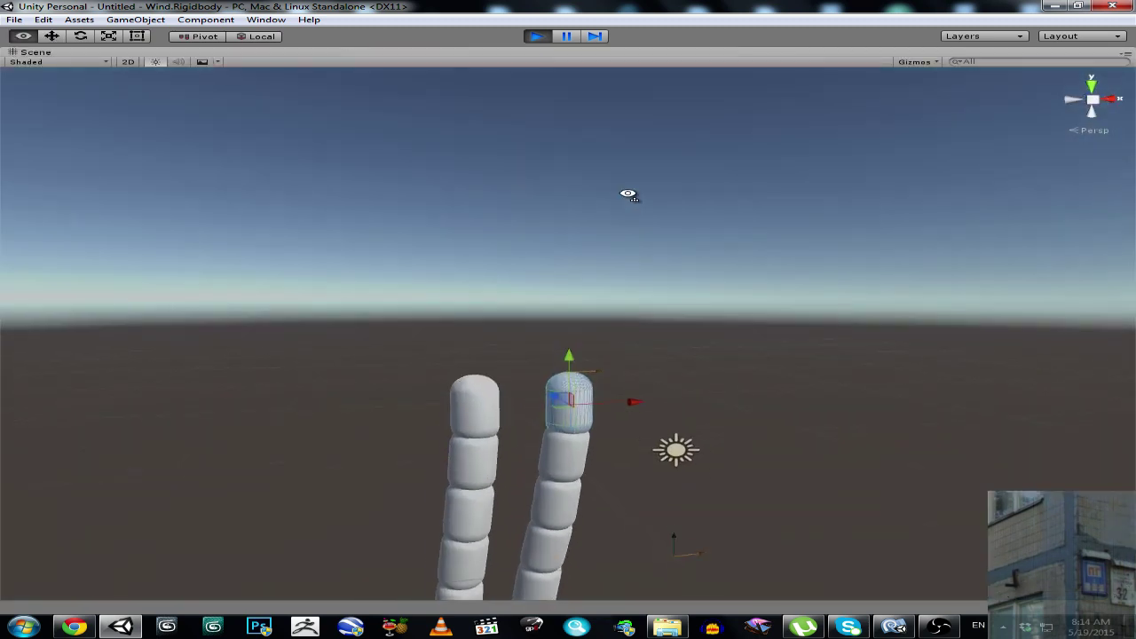
{"action": "left_click_drag", "start_coordinate": [629, 190], "coordinate": [604, 294], "text": "alt"}
{"action": "right_click", "coordinate": [499, 55]}
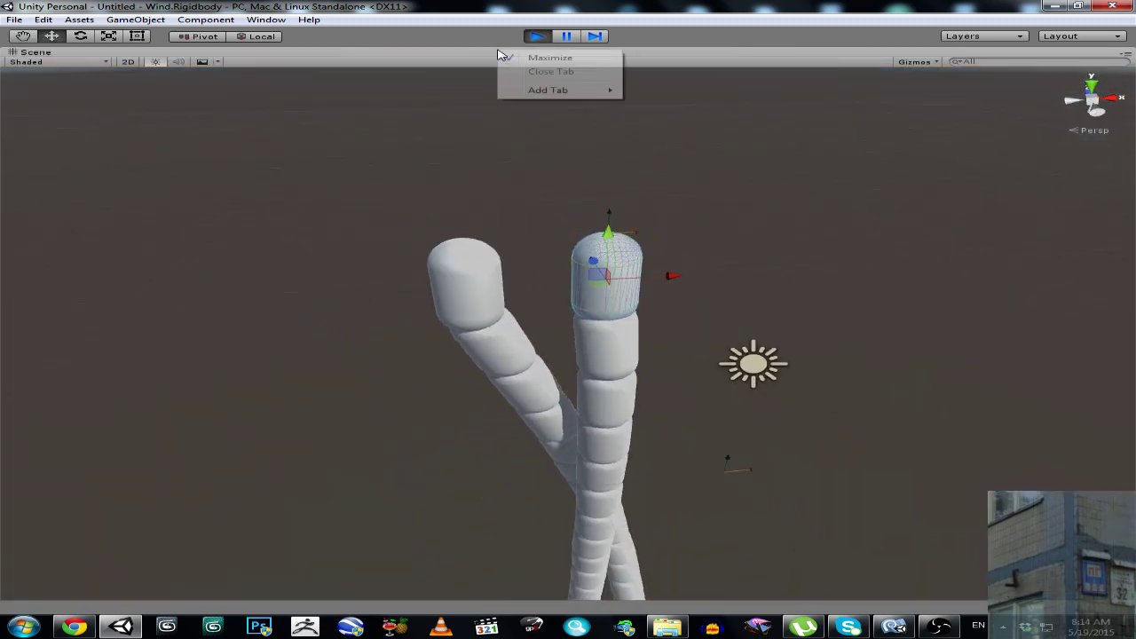
{"action": "left_click", "coordinate": [551, 58]}
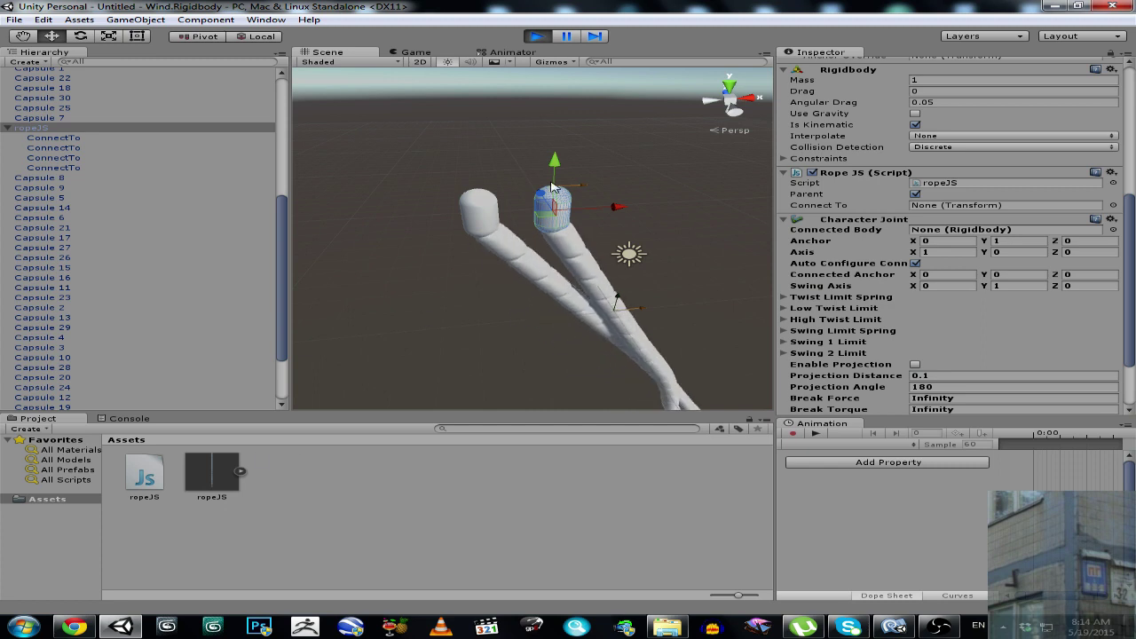
{"action": "right_click_drag", "start_coordinate": [552, 186], "coordinate": [652, 124]}
{"action": "key", "text": "w"}
{"action": "key", "text": "s"}
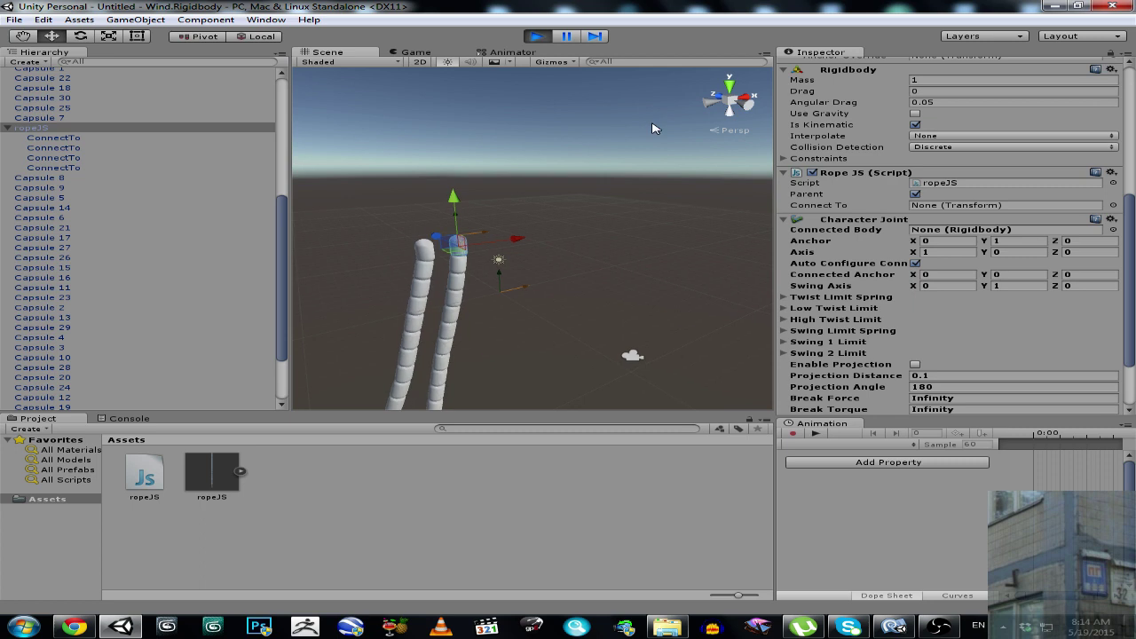
{"action": "left_click_drag", "start_coordinate": [604, 178], "coordinate": [542, 233], "text": "alt"}
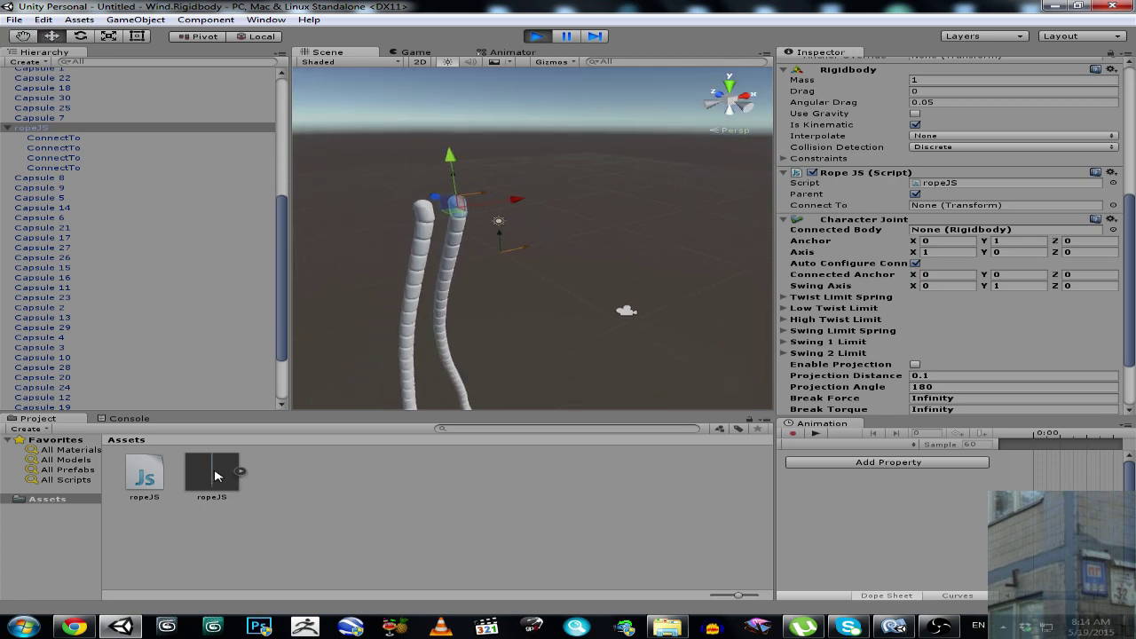
Place two more ropeJS prefabs in the running scene near the connected ropes
{"action": "left_click_drag", "start_coordinate": [216, 475], "coordinate": [568, 246]}
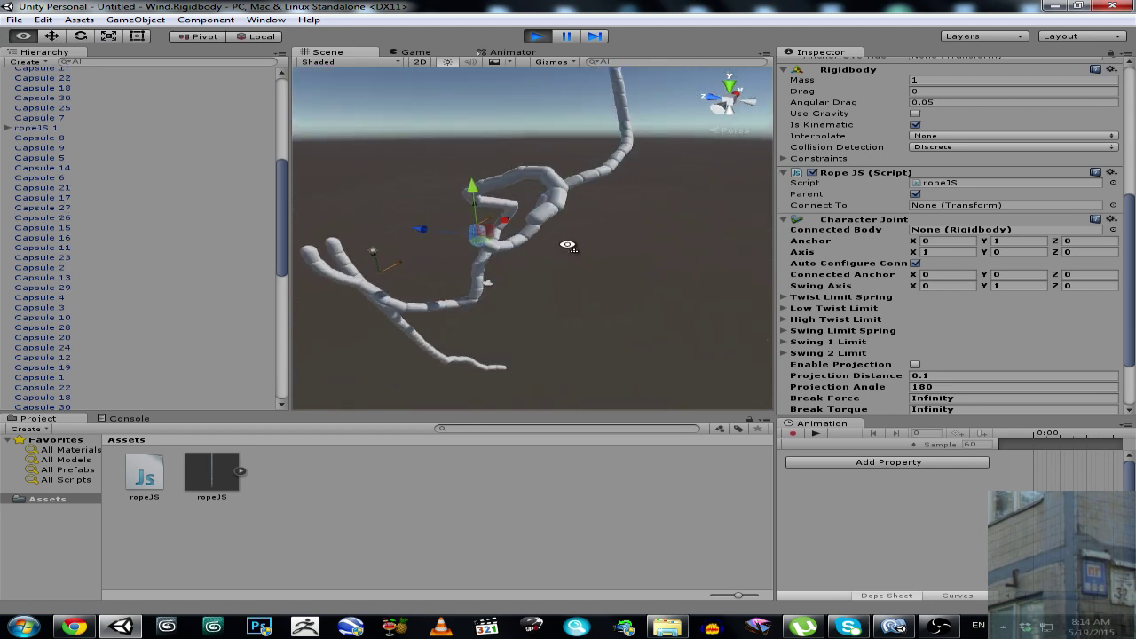
{"action": "left_click_drag", "start_coordinate": [213, 475], "coordinate": [621, 330]}
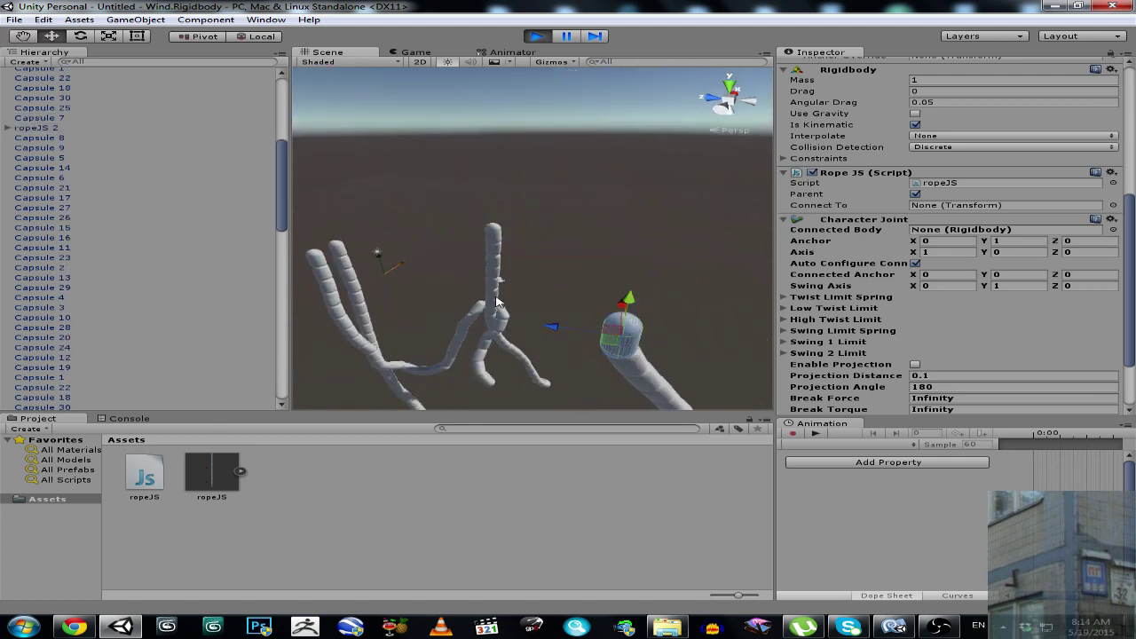
{"action": "right_click_drag", "start_coordinate": [497, 302], "coordinate": [487, 319]}
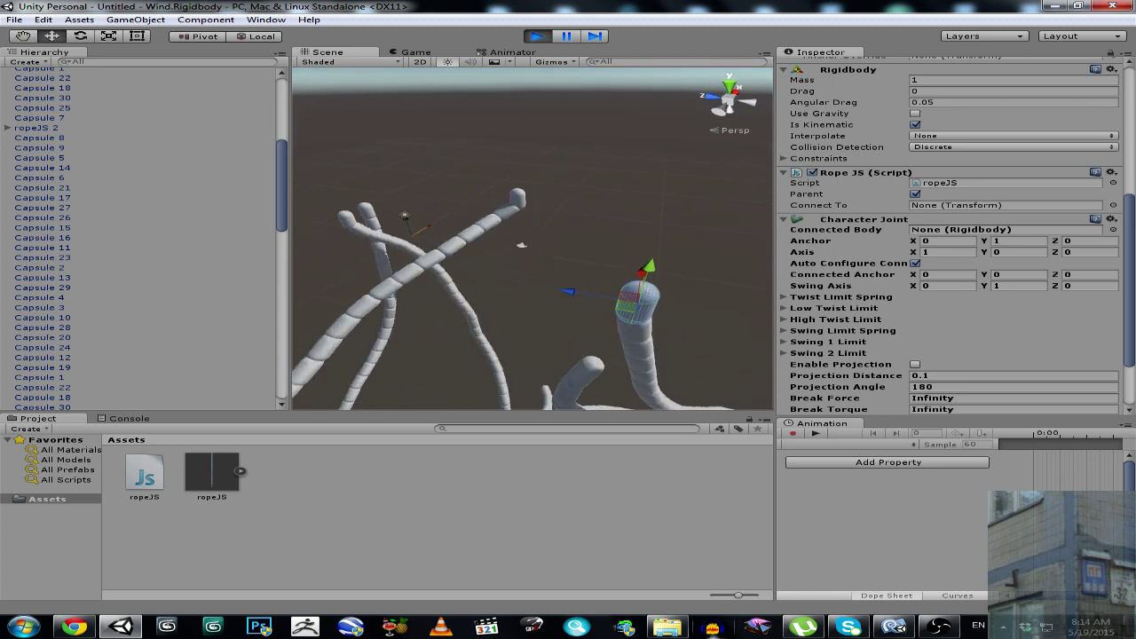
Try to import Wind.Rigidbody.unitypackage from the Dropbox folder while play mode is running
{"action": "left_click", "coordinate": [671, 628]}
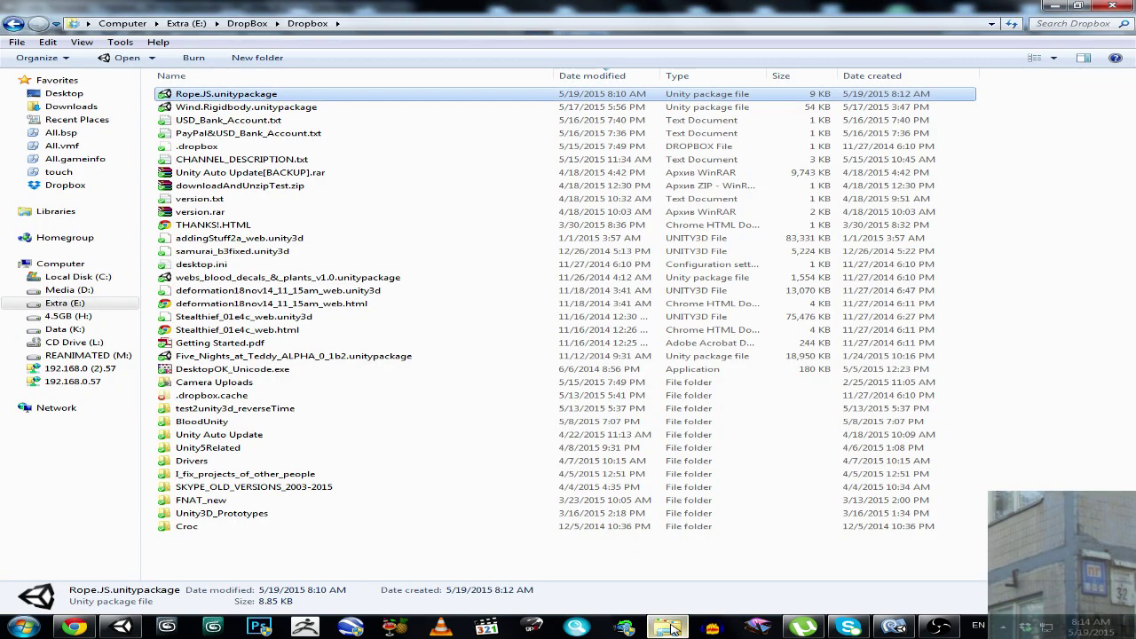
{"action": "double_click", "coordinate": [279, 109]}
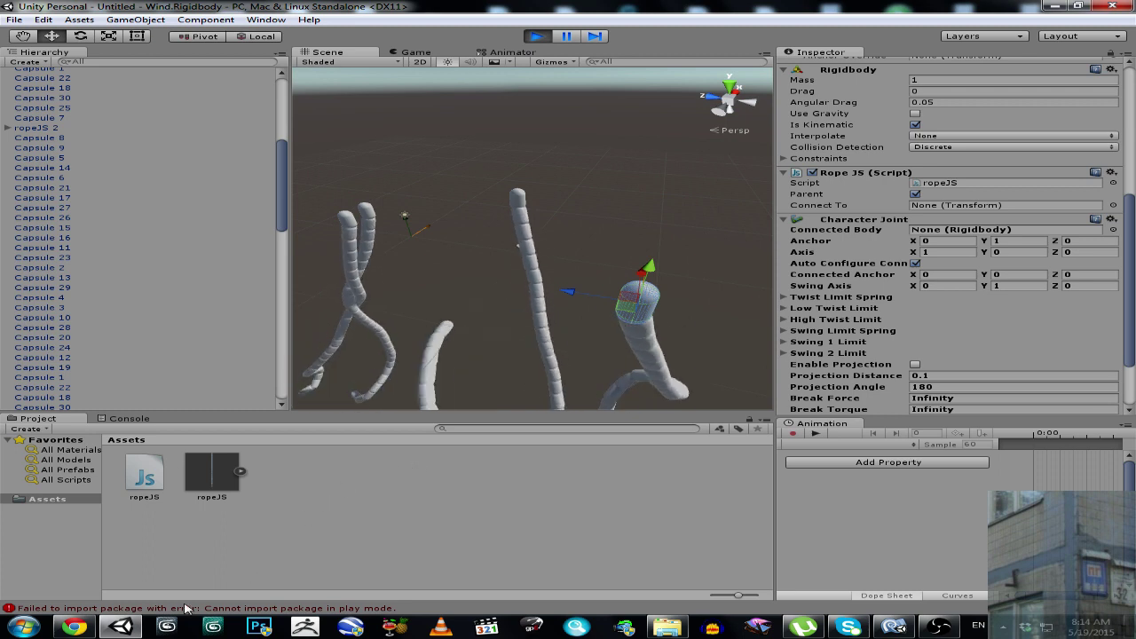
Stop play mode, import all files of Wind.Rigidbody.unitypackage and display the project's assets
{"action": "left_click", "coordinate": [537, 35]}
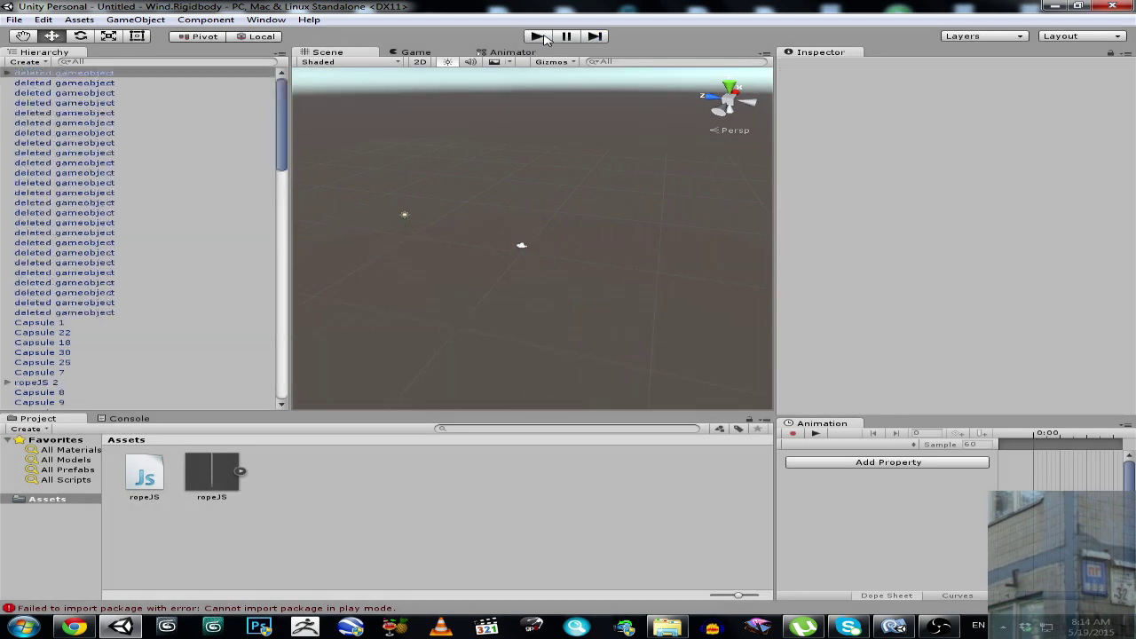
{"action": "left_click", "coordinate": [1054, 6]}
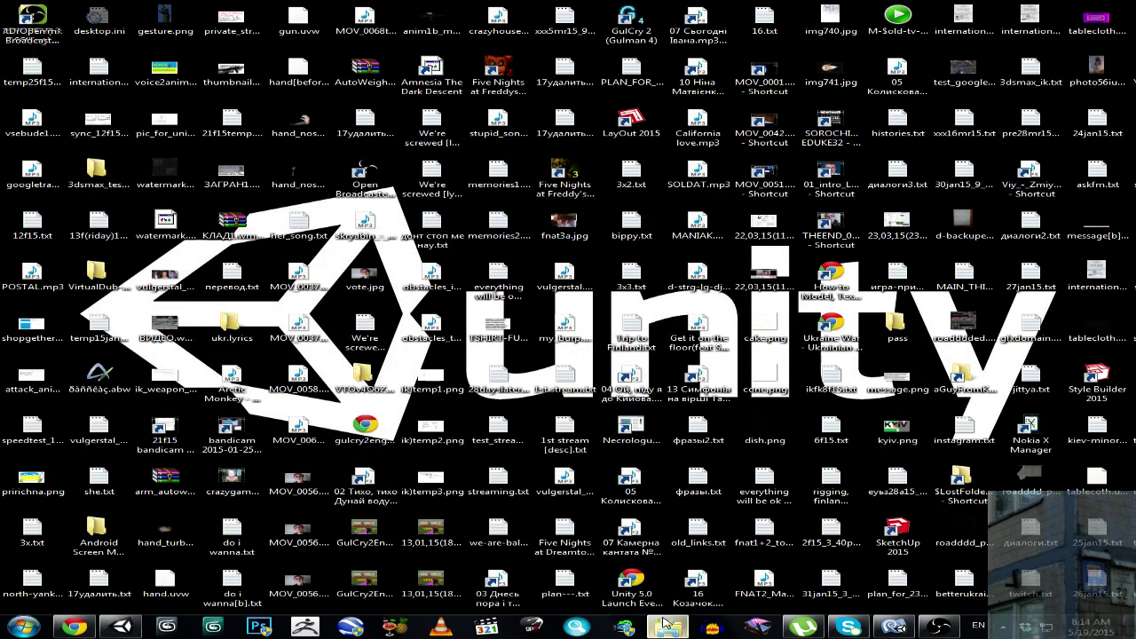
{"action": "left_click", "coordinate": [667, 627]}
{"action": "double_click", "coordinate": [287, 108]}
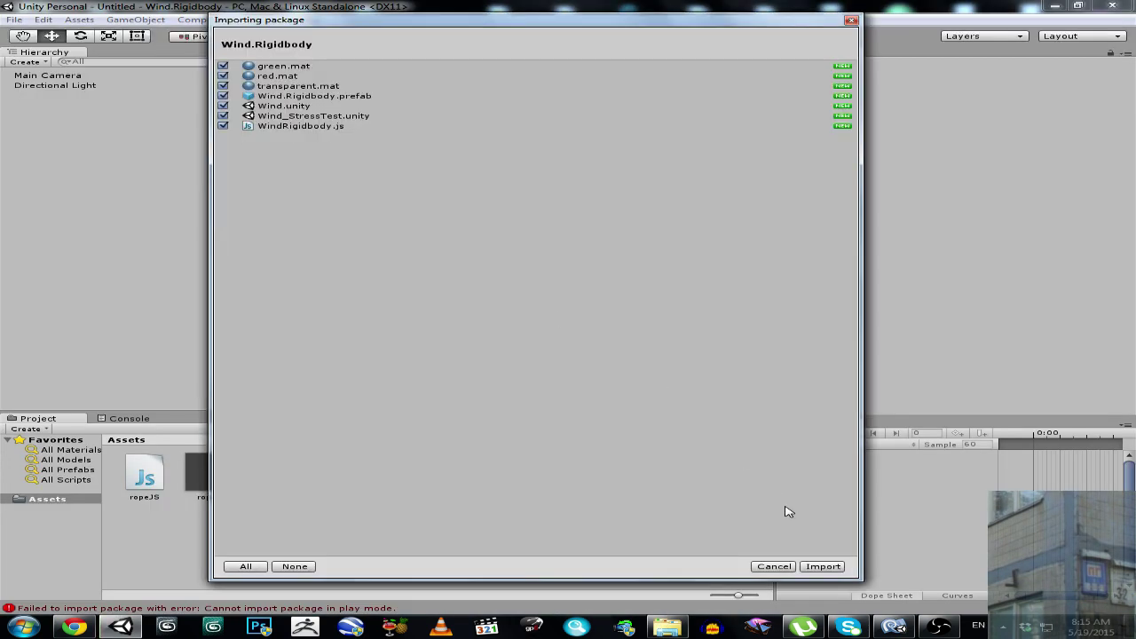
{"action": "left_click", "coordinate": [822, 566]}
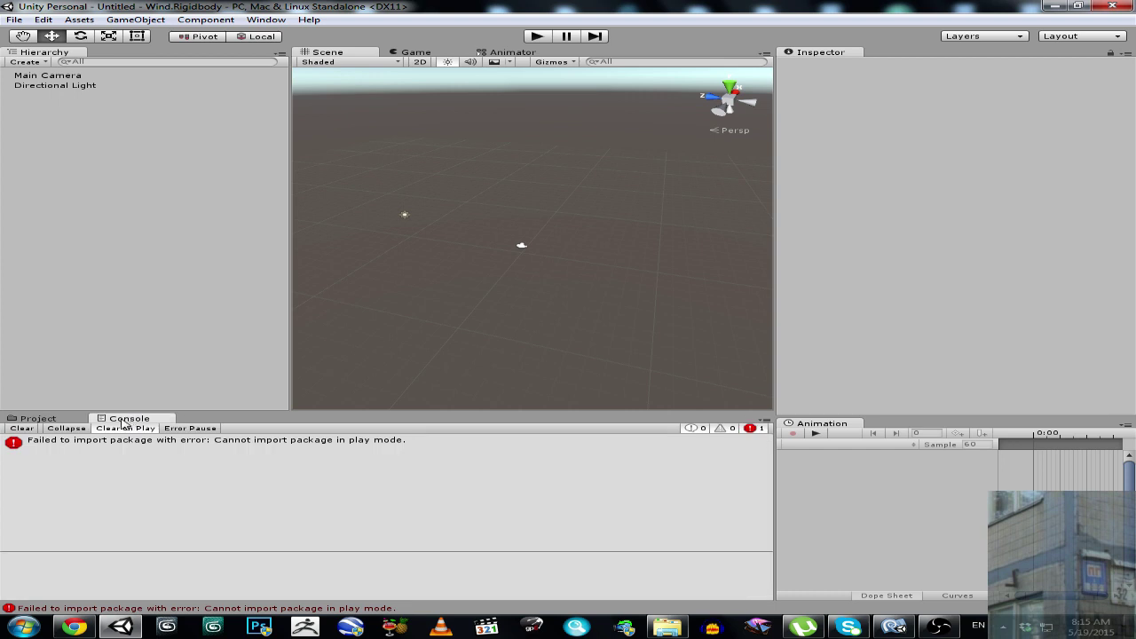
{"action": "left_click", "coordinate": [36, 418]}
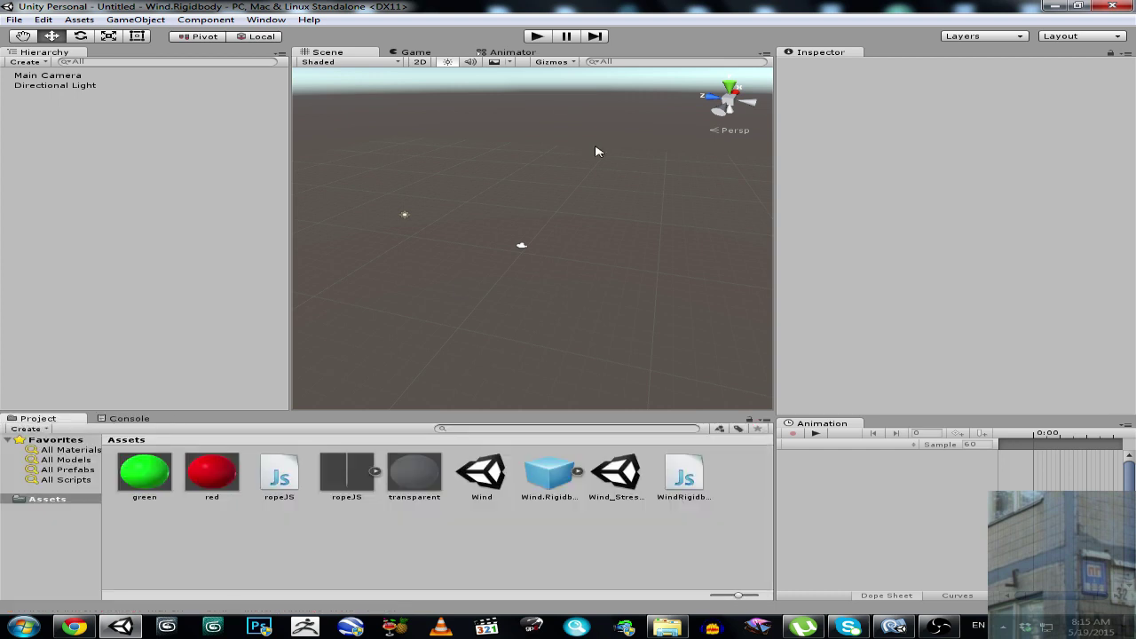
Start play mode and place two ropeJS prefabs near each other in the running scene
{"action": "left_click", "coordinate": [537, 37]}
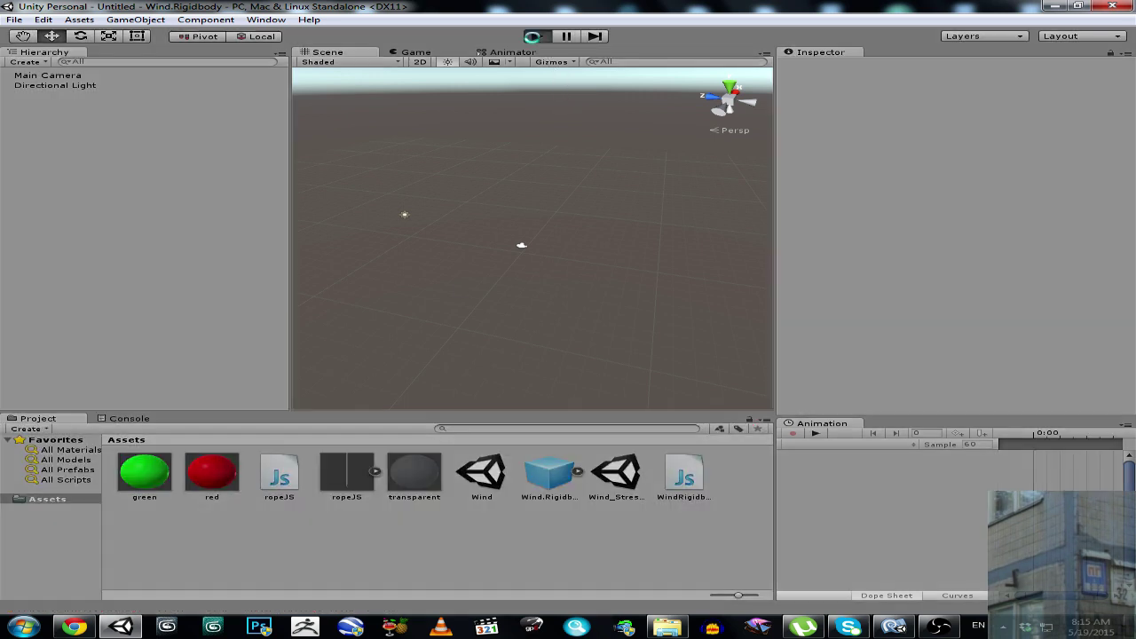
{"action": "left_click", "coordinate": [354, 53]}
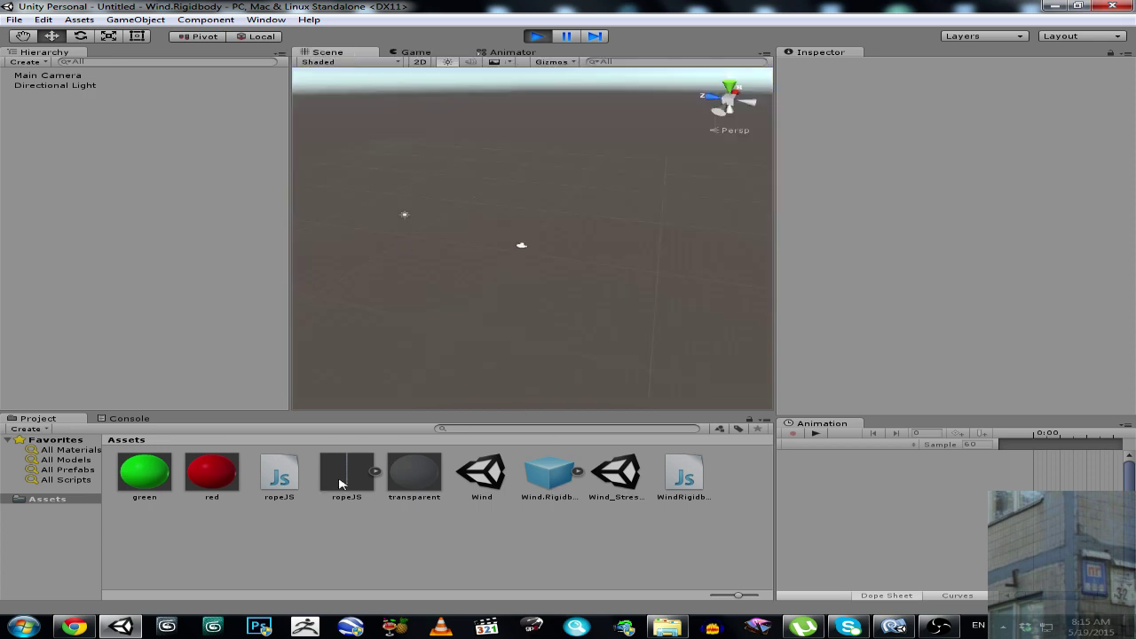
{"action": "left_click_drag", "start_coordinate": [340, 483], "coordinate": [452, 212]}
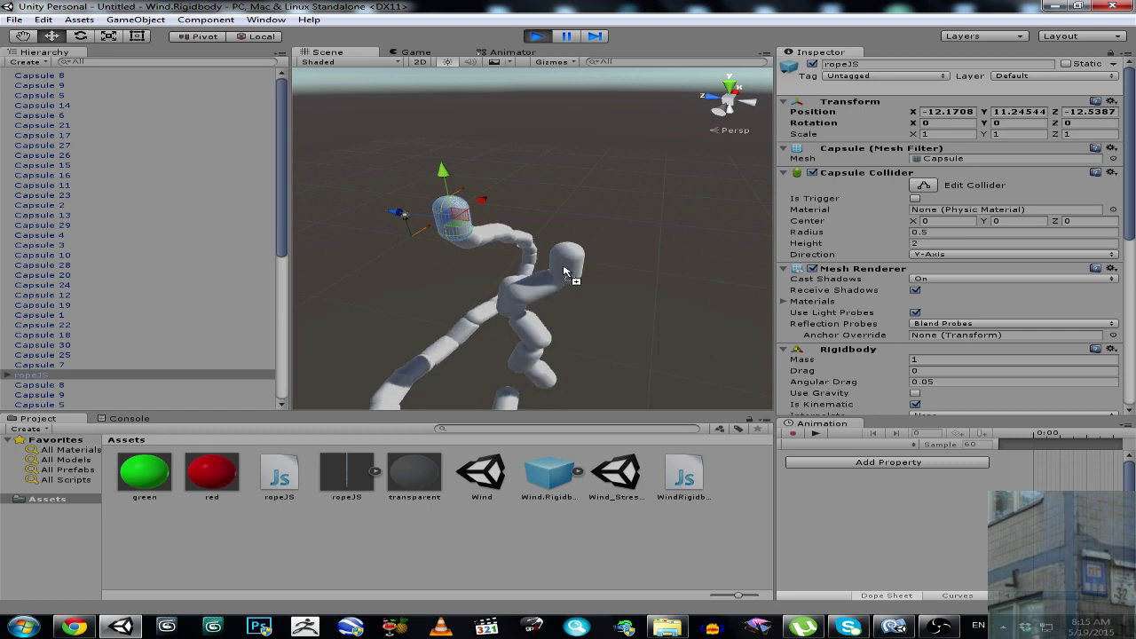
{"action": "left_click_drag", "start_coordinate": [564, 269], "coordinate": [593, 206]}
{"action": "right_click_drag", "start_coordinate": [513, 228], "coordinate": [528, 243]}
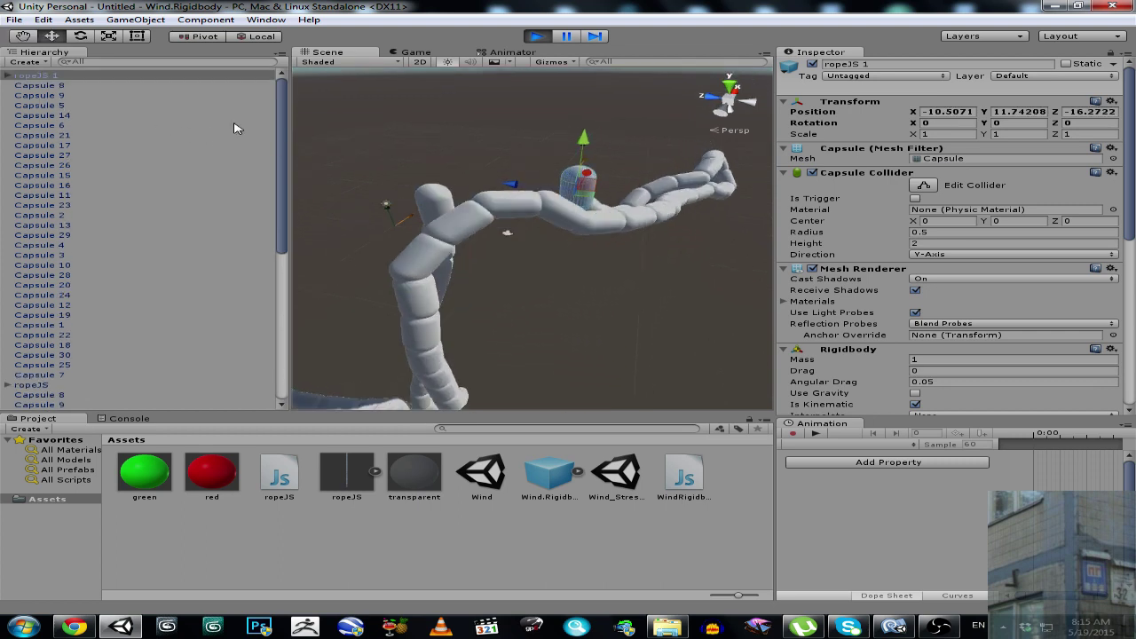
Connect ropeJS 1 to the first rope by assigning a ConnectTo child of ropeJS to its Rope JS script's Connect To
{"action": "scroll", "coordinate": [989, 299], "scroll_direction": "down", "scroll_amount": 9}
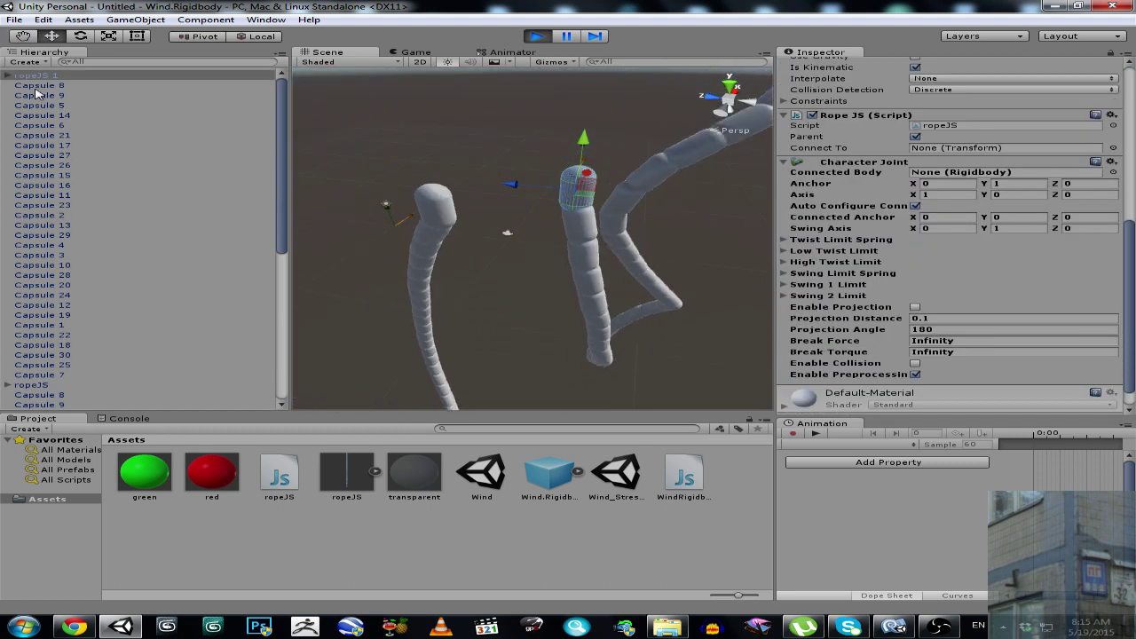
{"action": "scroll", "coordinate": [119, 208], "scroll_direction": "down", "scroll_amount": 5}
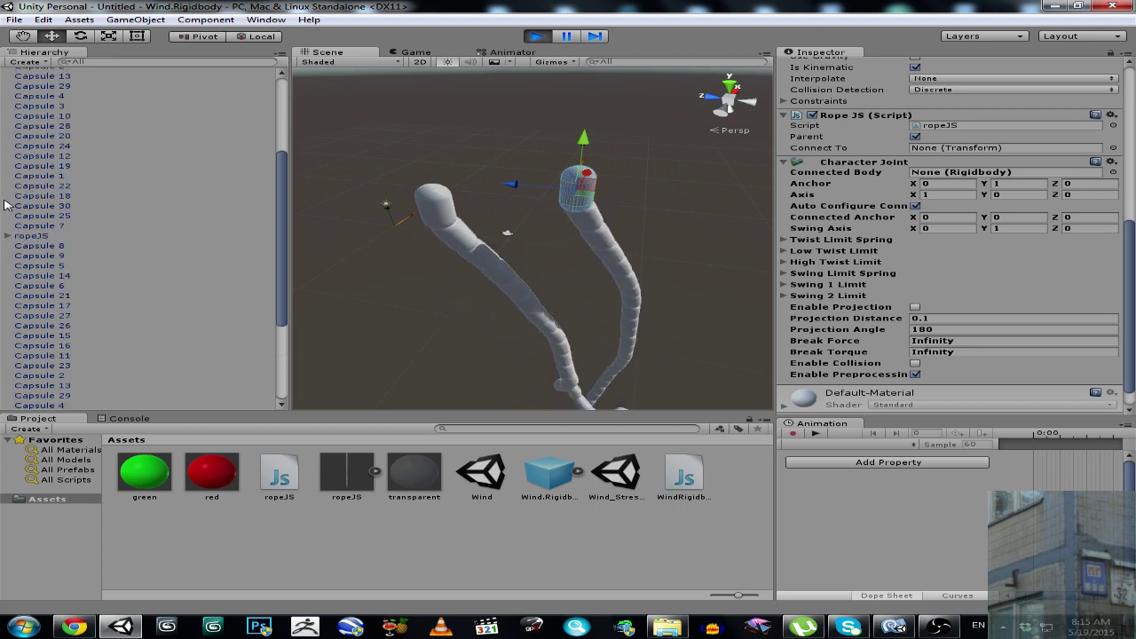
{"action": "left_click", "coordinate": [8, 235]}
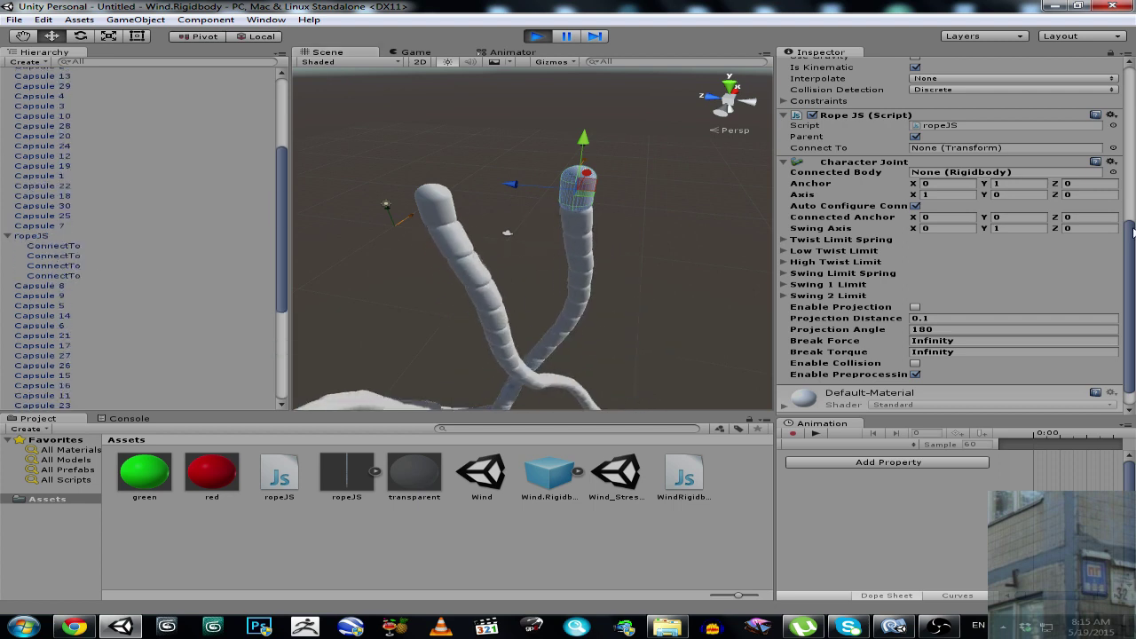
{"action": "left_click_drag", "start_coordinate": [62, 276], "coordinate": [904, 172]}
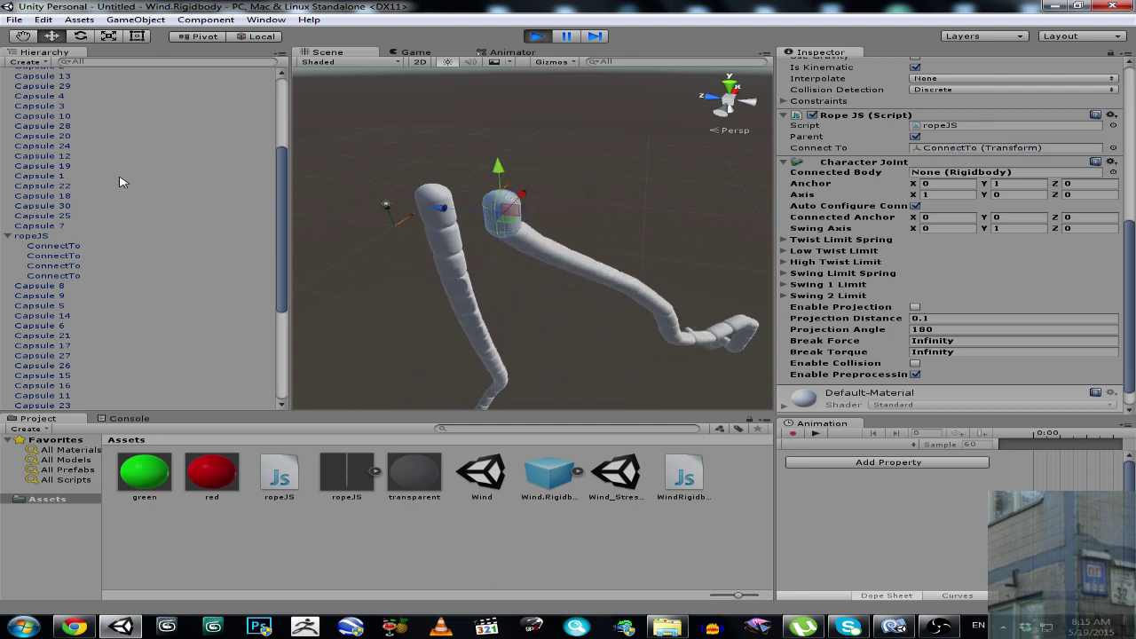
Add the Wind.Rigidbody prefab to the scene at position 0, 0, 0 and expand its child objects
{"action": "left_click", "coordinate": [31, 235]}
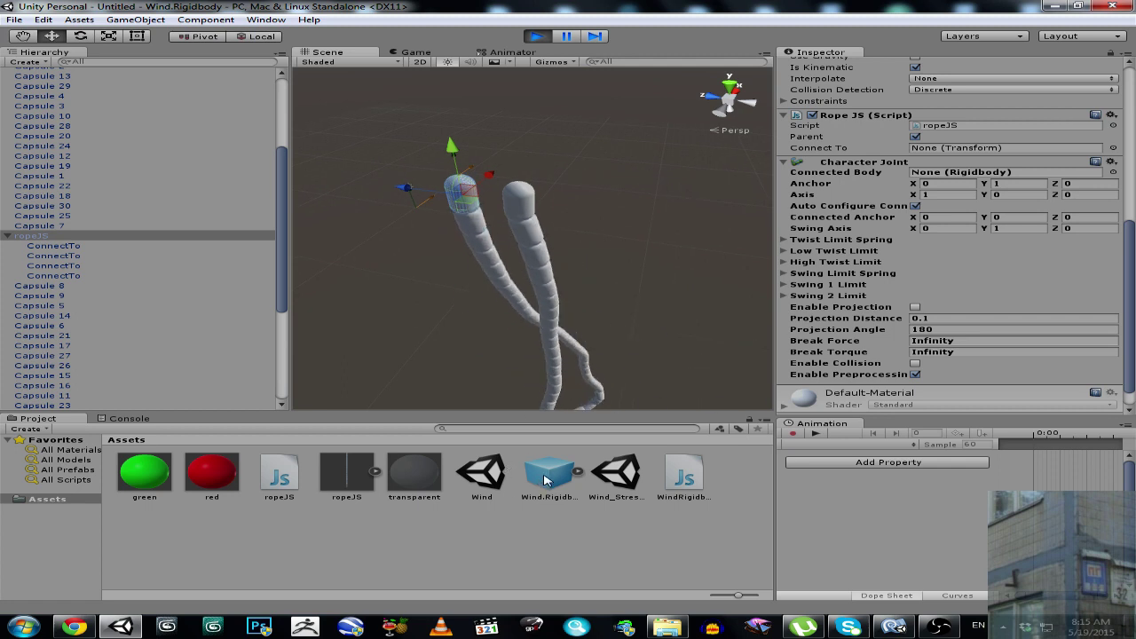
{"action": "left_click_drag", "start_coordinate": [612, 337], "coordinate": [608, 273]}
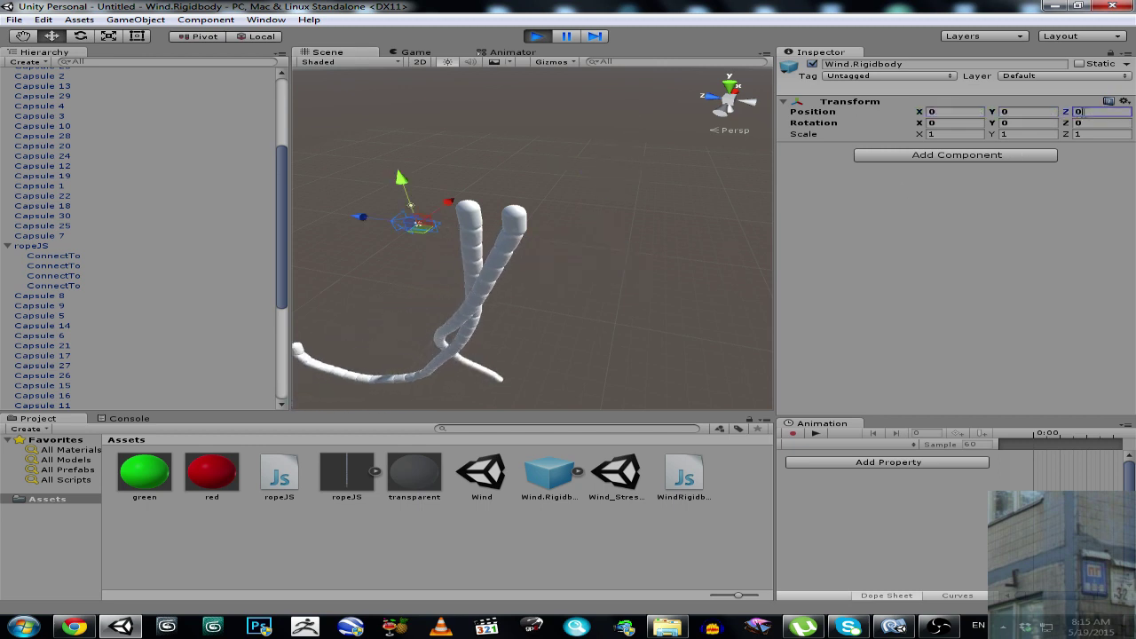
{"action": "scroll", "coordinate": [162, 197], "scroll_direction": "up", "scroll_amount": 5}
{"action": "left_click", "coordinate": [8, 76]}
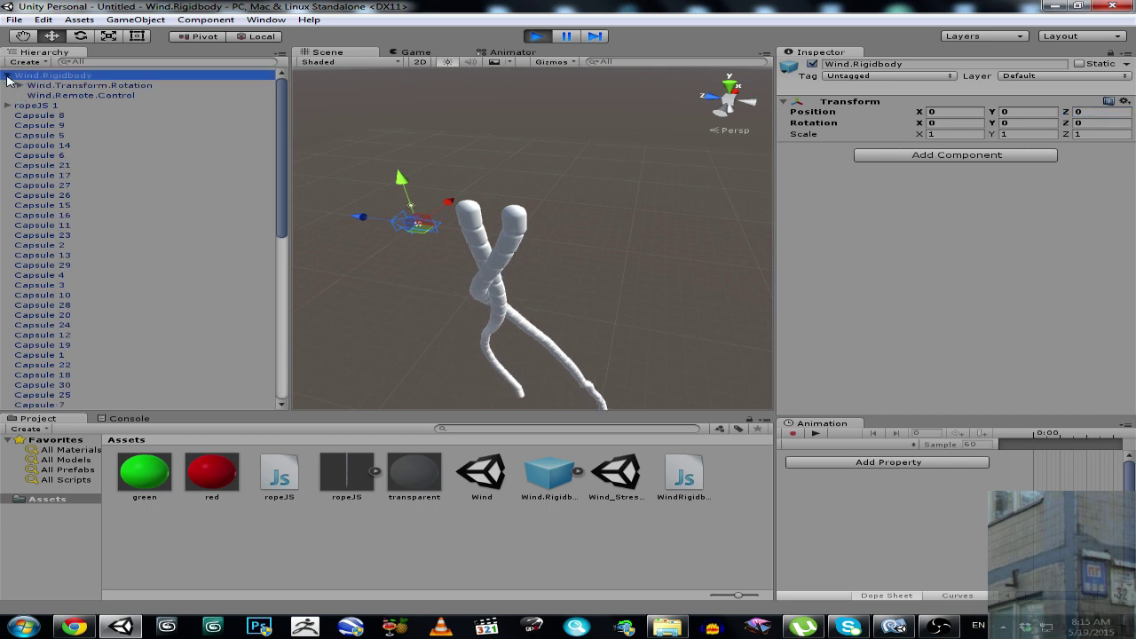
Set Wind.Remote.Control's Wind Strength Min to 2 and Wind Strength Max to 12, and rotate it to about 73° around Y
{"action": "left_click", "coordinate": [89, 95]}
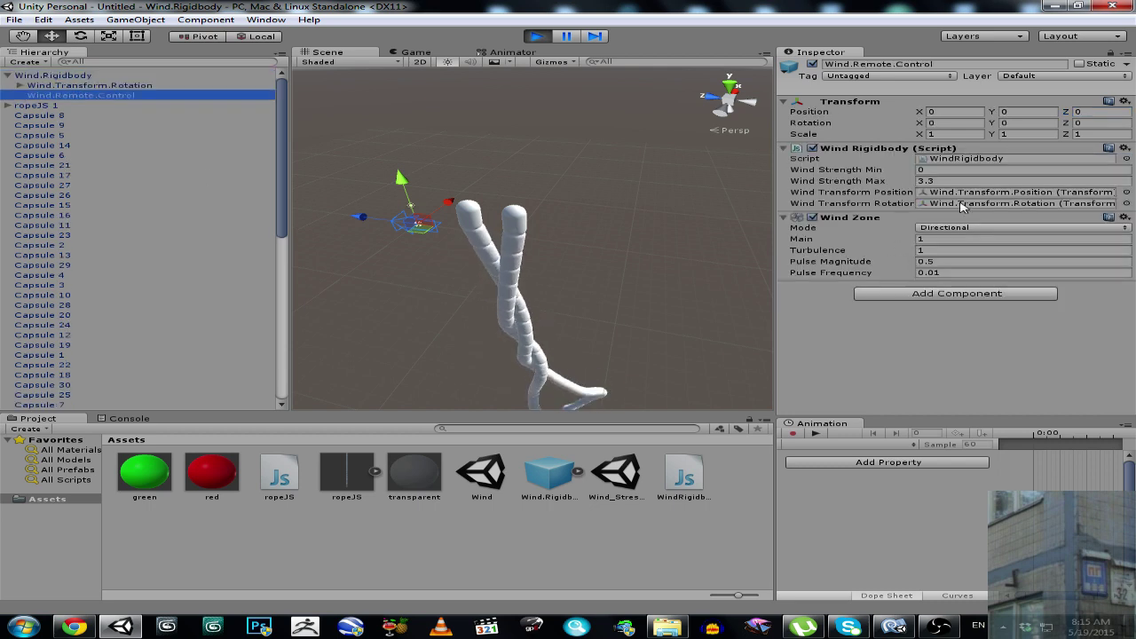
{"action": "left_click", "coordinate": [929, 170]}
{"action": "type", "text": "2"}
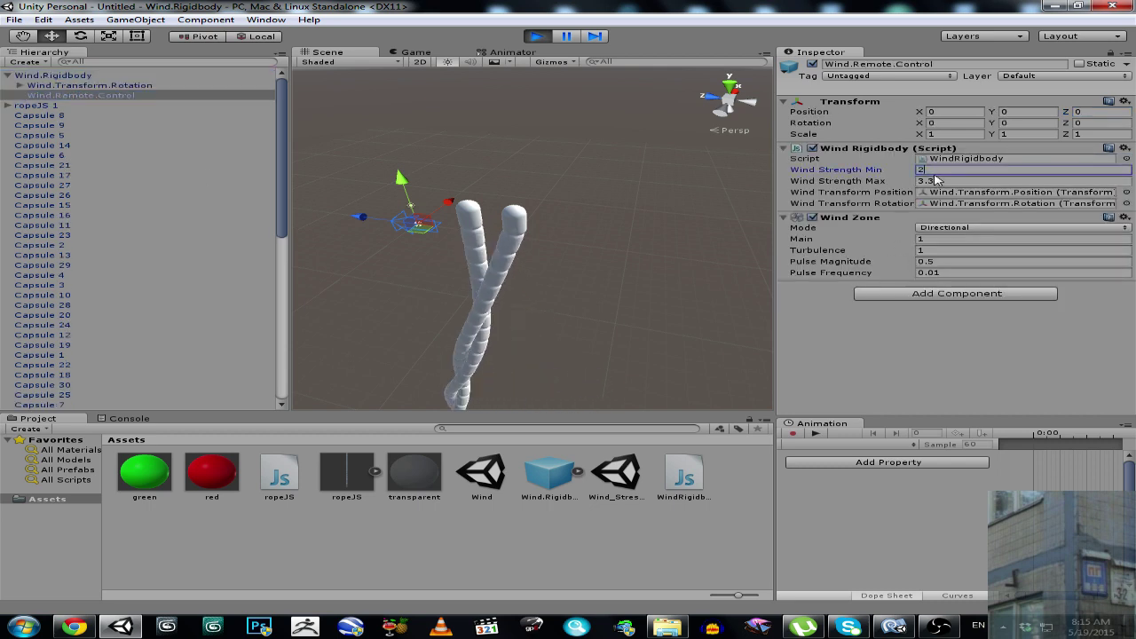
{"action": "key", "text": "Return"}
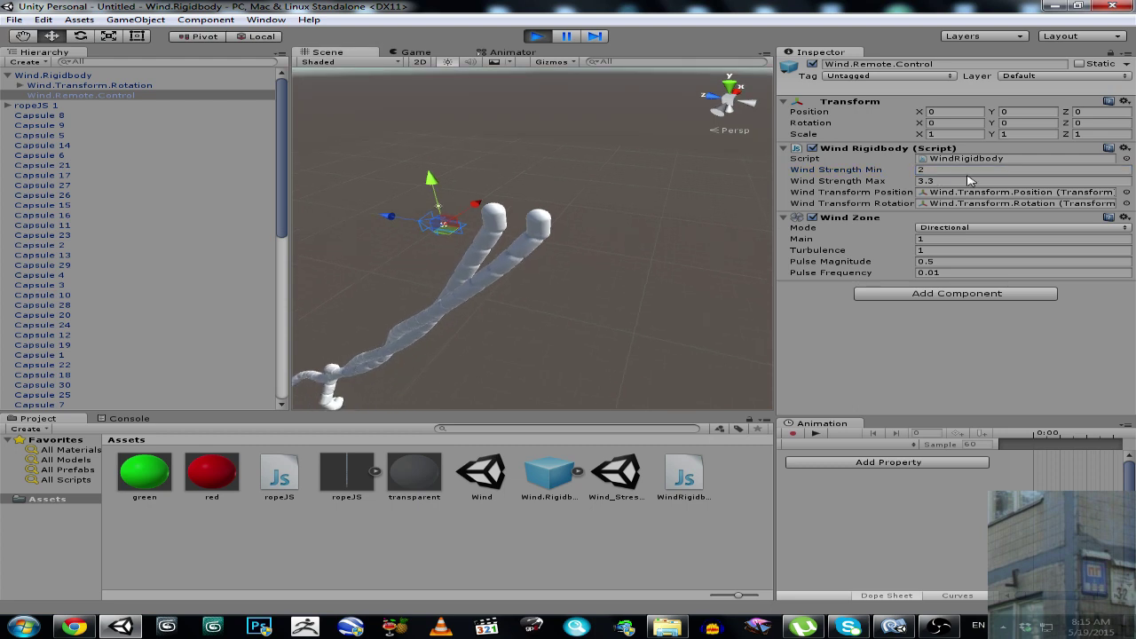
{"action": "left_click_drag", "start_coordinate": [444, 235], "coordinate": [563, 271], "text": "alt"}
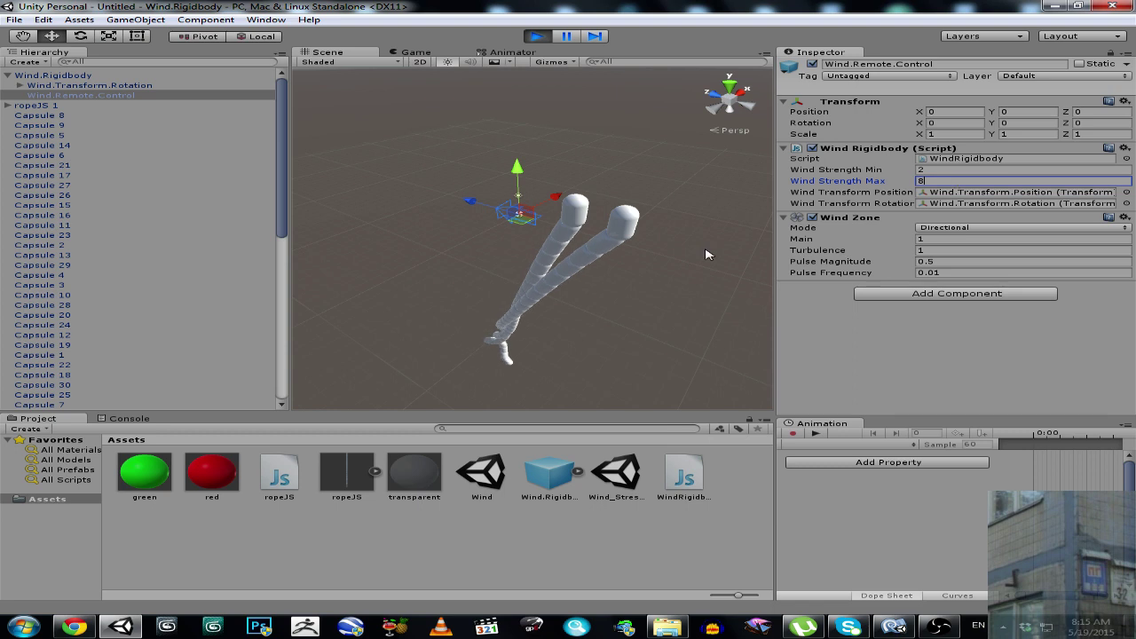
{"action": "left_click_drag", "start_coordinate": [536, 279], "coordinate": [548, 304], "text": "alt"}
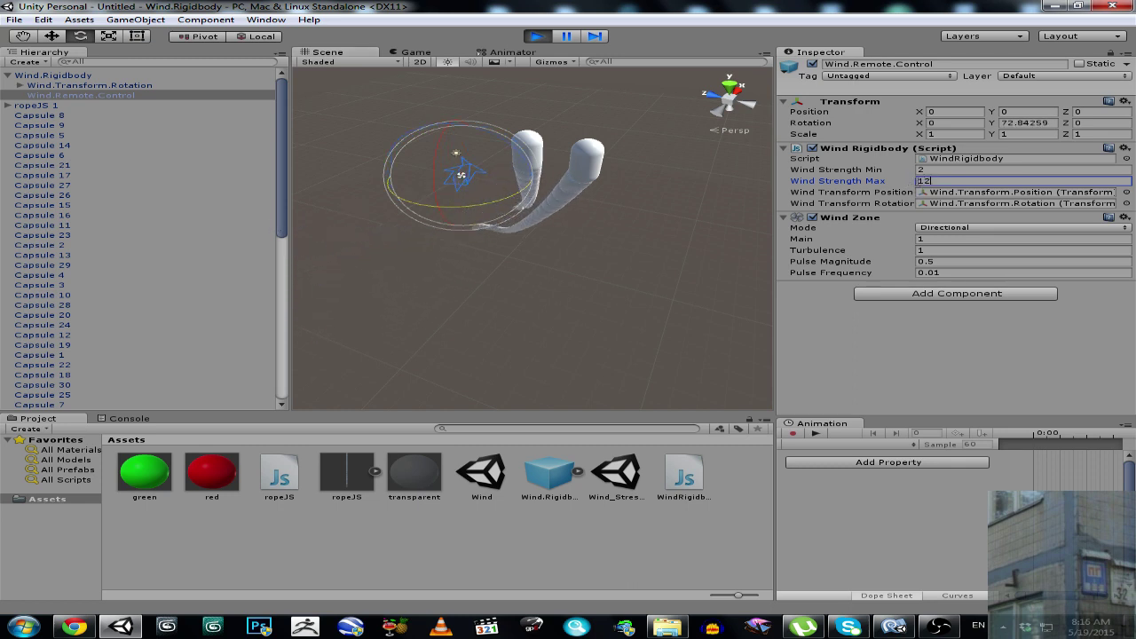
Rotate Wind.Remote.Control to about 75° around Y in the maximized Scene view, and restore the normal layout
{"action": "right_click", "coordinate": [354, 56]}
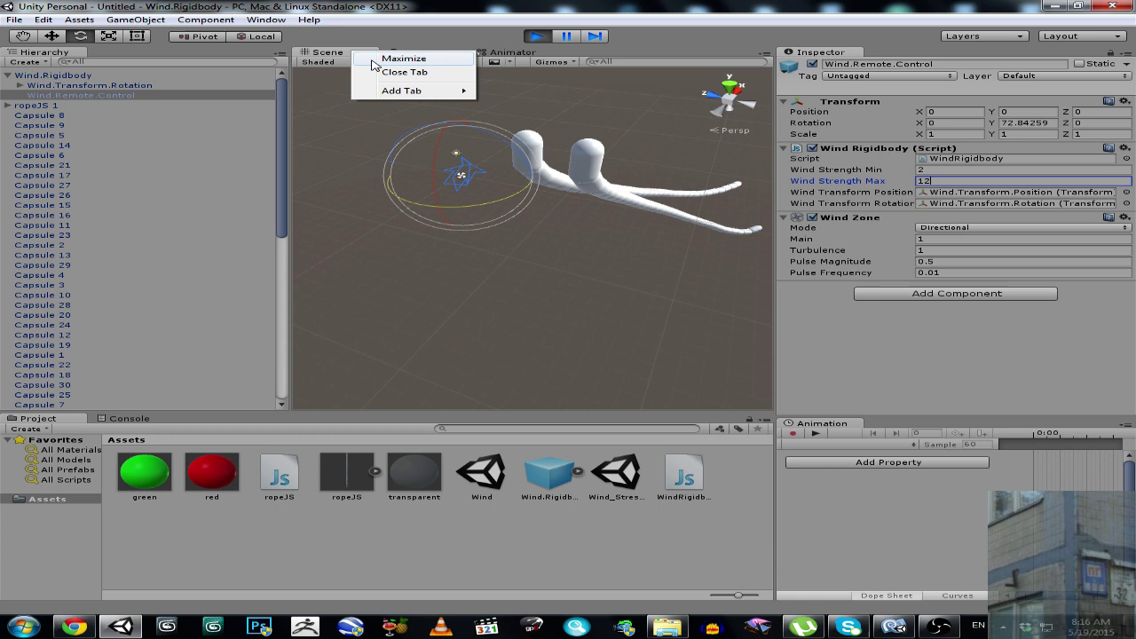
{"action": "left_click", "coordinate": [392, 57]}
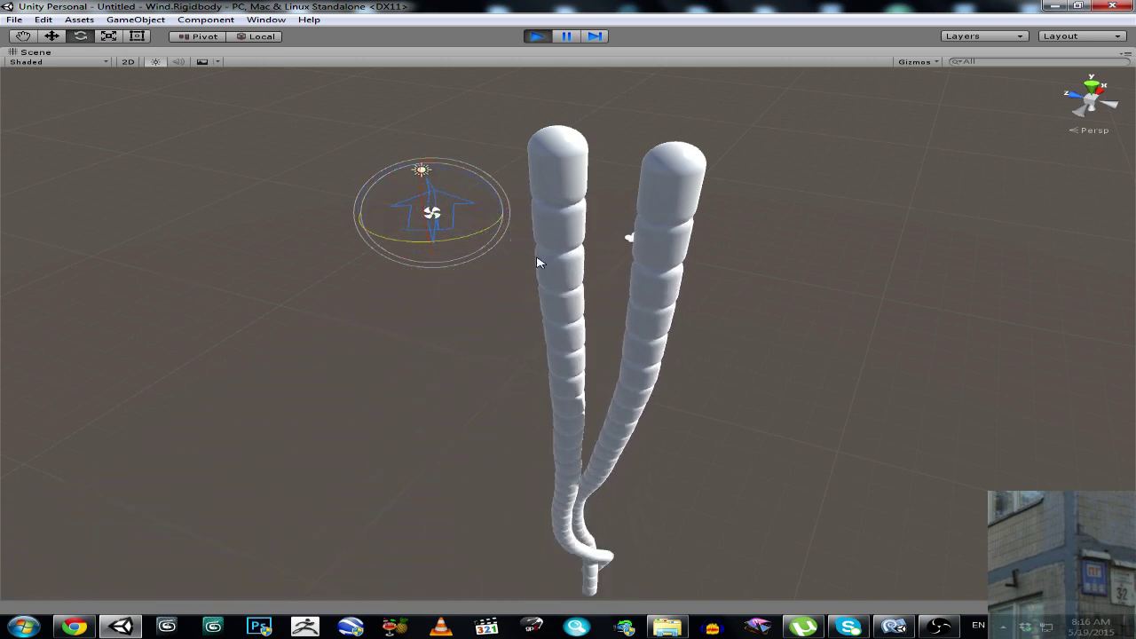
{"action": "right_click", "coordinate": [471, 54]}
{"action": "left_click", "coordinate": [493, 63]}
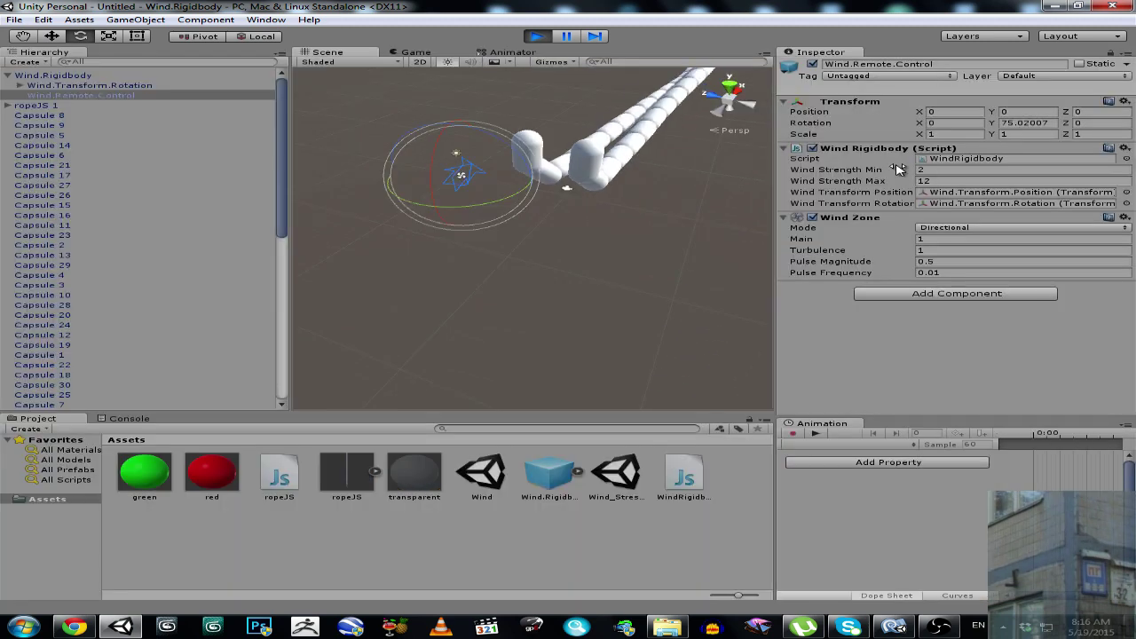
Increase the wind on Wind.Remote.Control by setting Wind Strength Max to 15 and Wind Strength Min to 5
{"action": "left_click", "coordinate": [943, 180]}
{"action": "type", "text": "1"}
{"action": "left_click", "coordinate": [943, 180]}
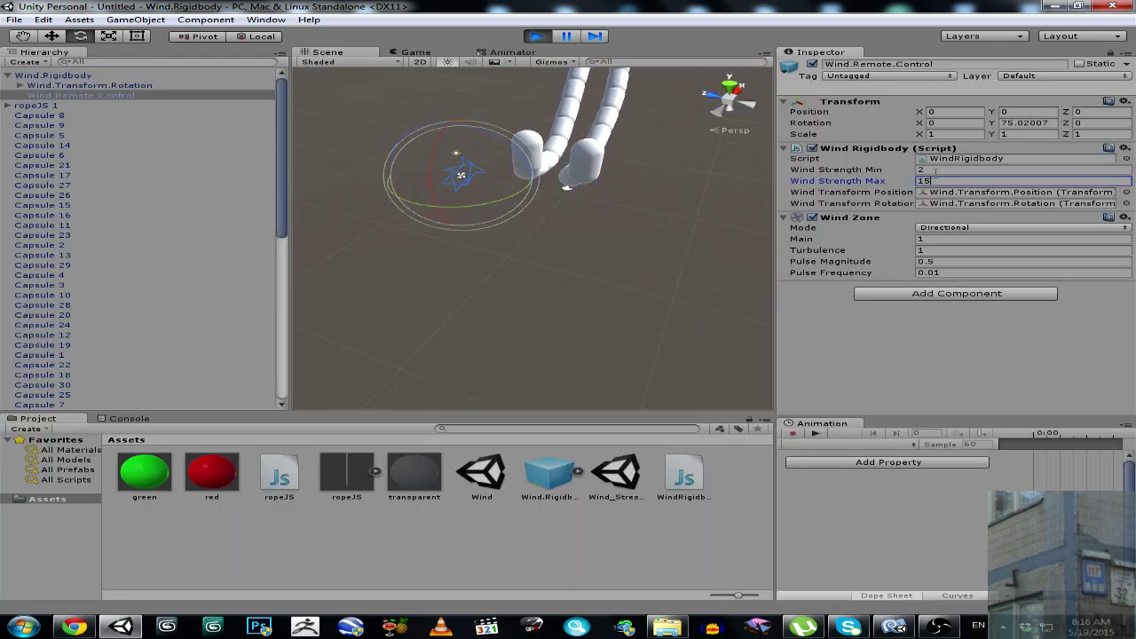
{"action": "type", "text": "5"}
{"action": "left_click", "coordinate": [932, 171]}
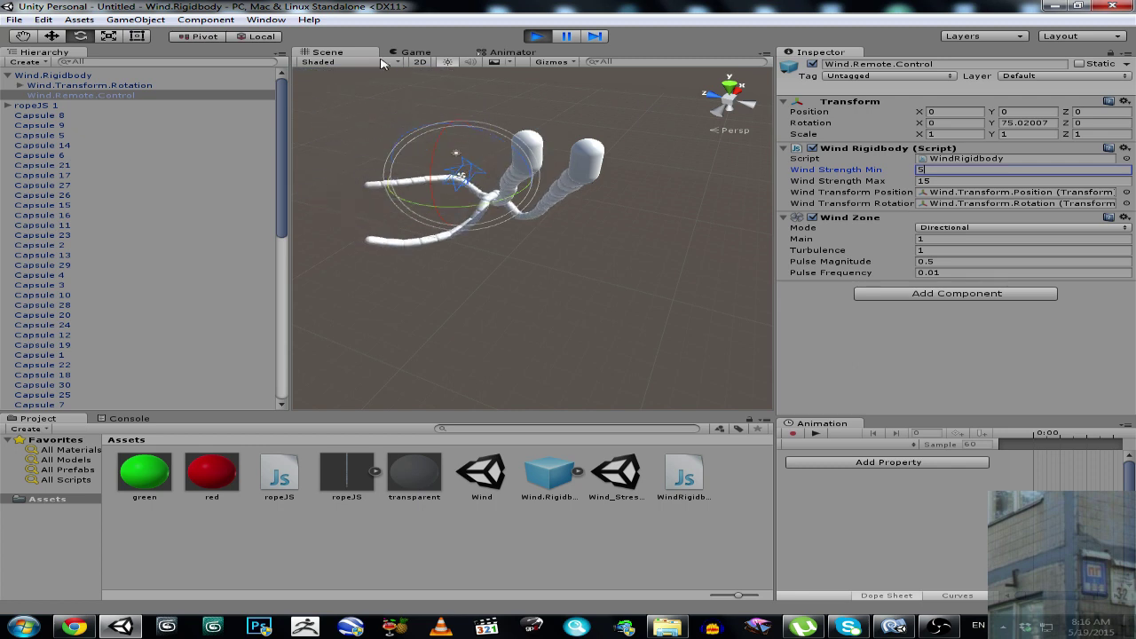
Rotate Wind.Remote.Control to about 15° around Y in the maximized Scene view, and restore the normal layout
{"action": "right_click", "coordinate": [360, 53]}
{"action": "left_click", "coordinate": [393, 56]}
{"action": "right_click_drag", "start_coordinate": [524, 210], "coordinate": [750, 155]}
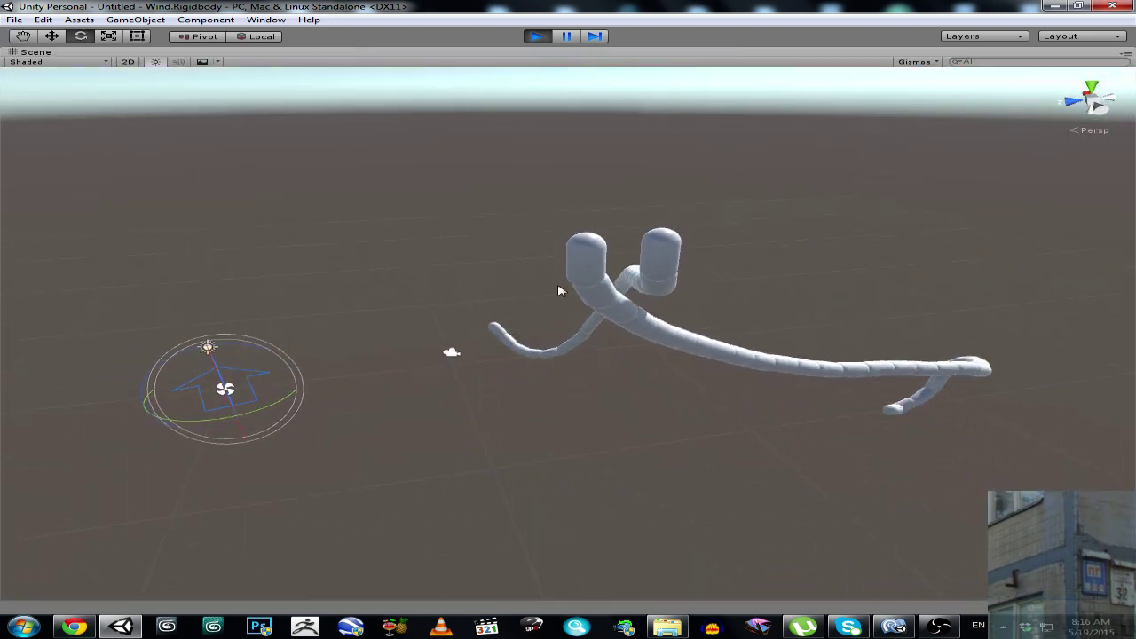
{"action": "right_click_drag", "start_coordinate": [652, 298], "coordinate": [728, 311]}
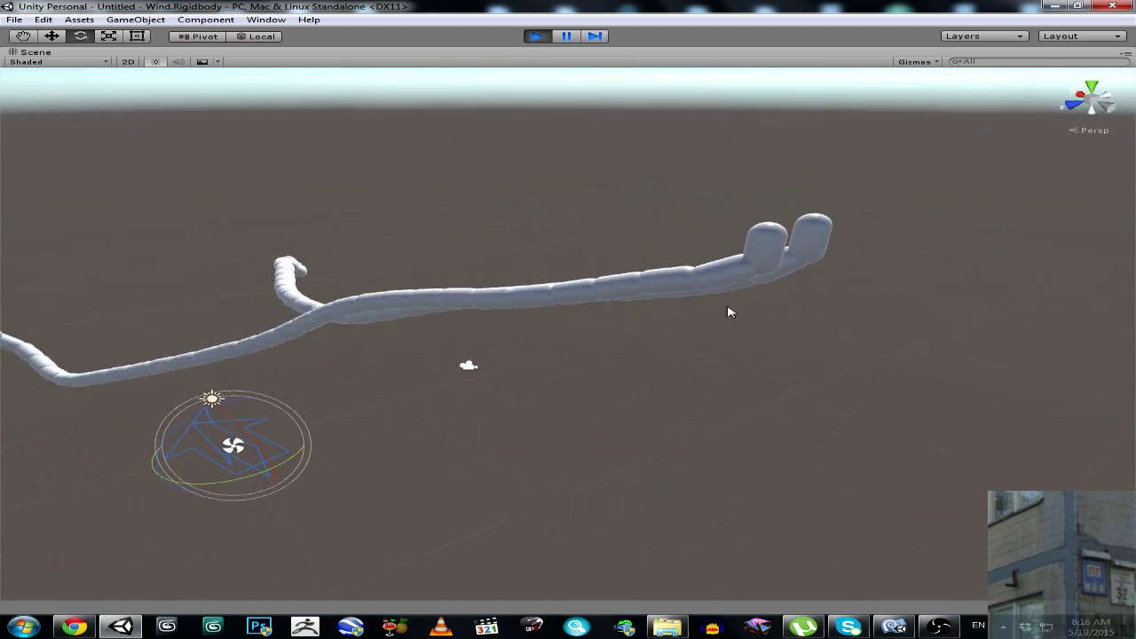
{"action": "left_click_drag", "start_coordinate": [250, 479], "coordinate": [392, 446]}
{"action": "right_click_drag", "start_coordinate": [385, 427], "coordinate": [603, 353]}
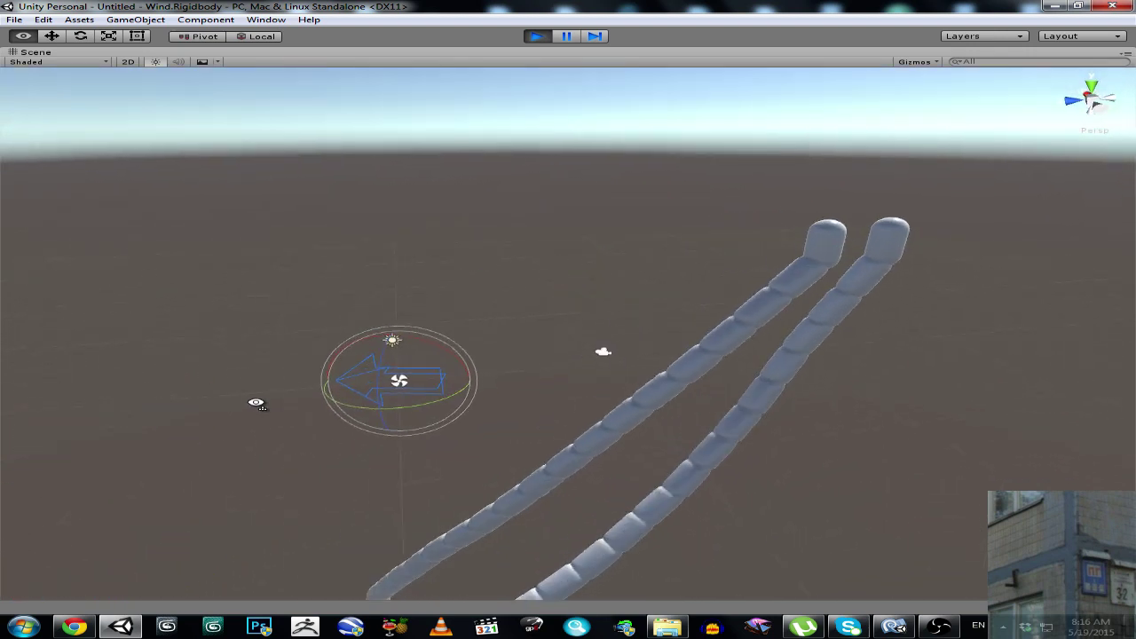
{"action": "right_click", "coordinate": [319, 56]}
{"action": "left_click", "coordinate": [348, 62]}
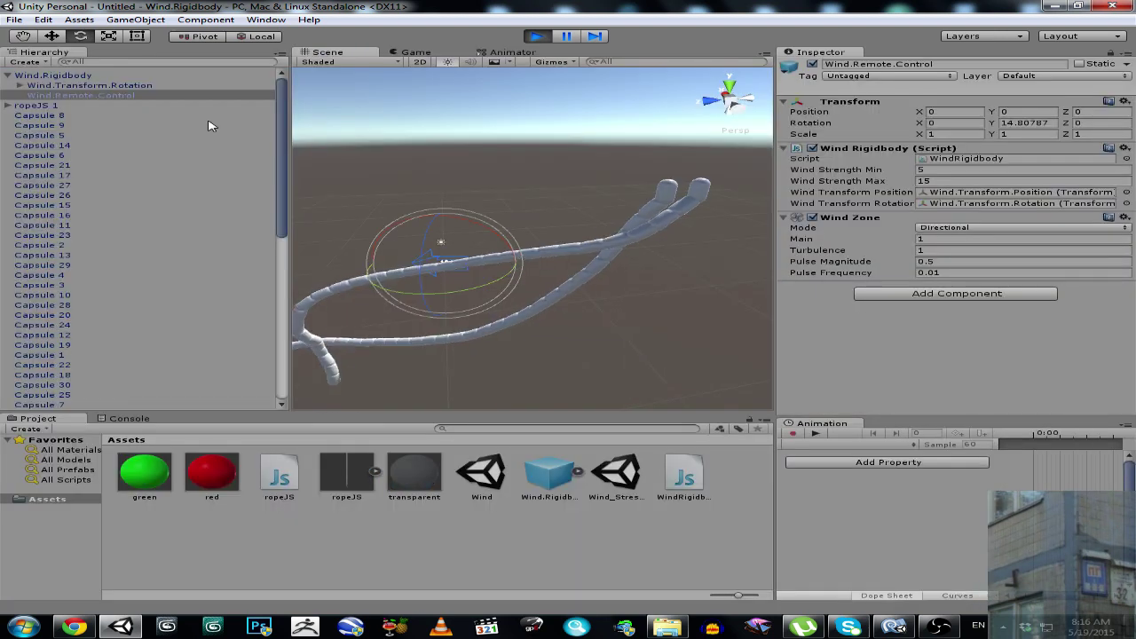
Select the ropeJS object and move it to about X -7.72, Y 11.25, Z -9.59 in the maximized Scene view
{"action": "left_click", "coordinate": [158, 103]}
{"action": "key", "text": "w"}
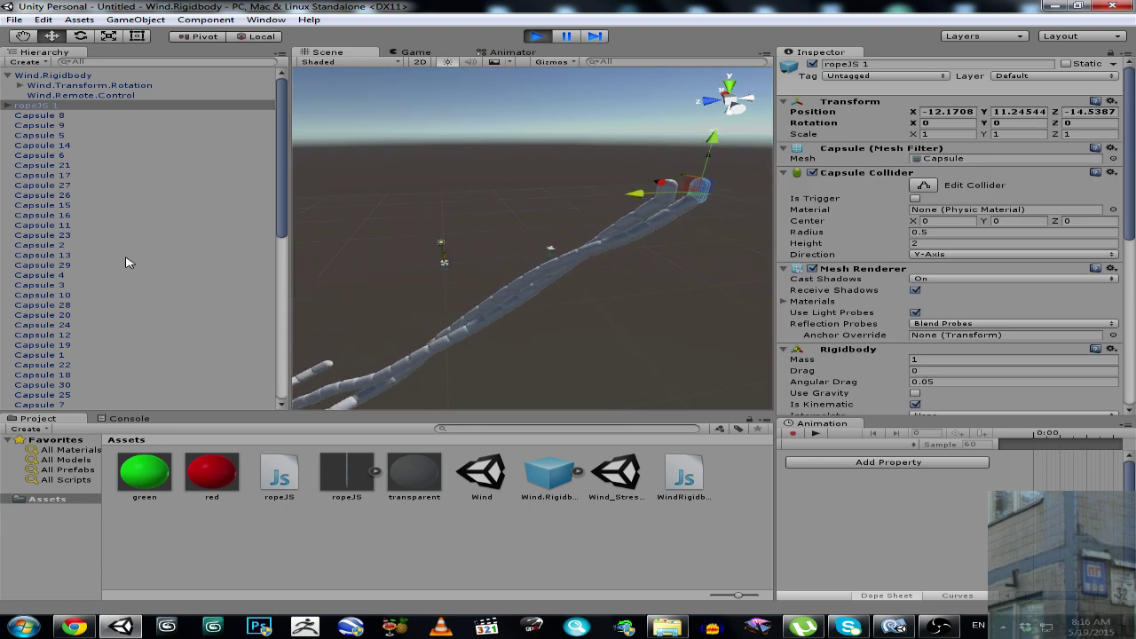
{"action": "scroll", "coordinate": [126, 263], "scroll_direction": "down", "scroll_amount": 3}
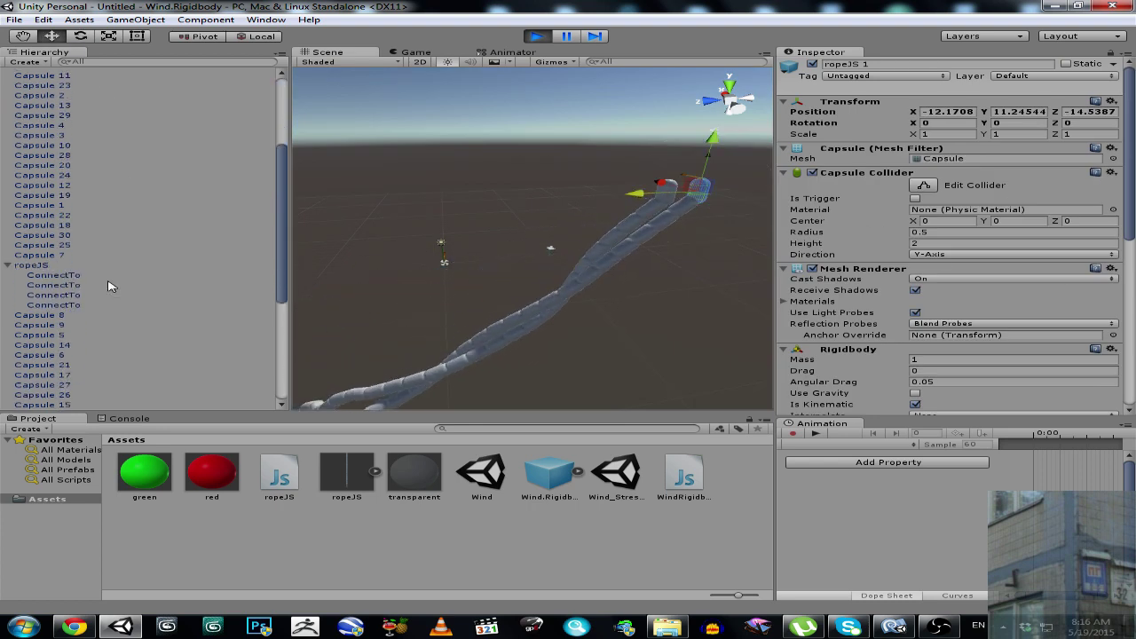
{"action": "right_click", "coordinate": [360, 55]}
{"action": "left_click", "coordinate": [401, 61]}
{"action": "right_click_drag", "start_coordinate": [597, 190], "coordinate": [713, 233]}
{"action": "scroll", "coordinate": [712, 257], "scroll_direction": "down", "scroll_amount": 3}
{"action": "left_click_drag", "start_coordinate": [714, 272], "coordinate": [504, 237]}
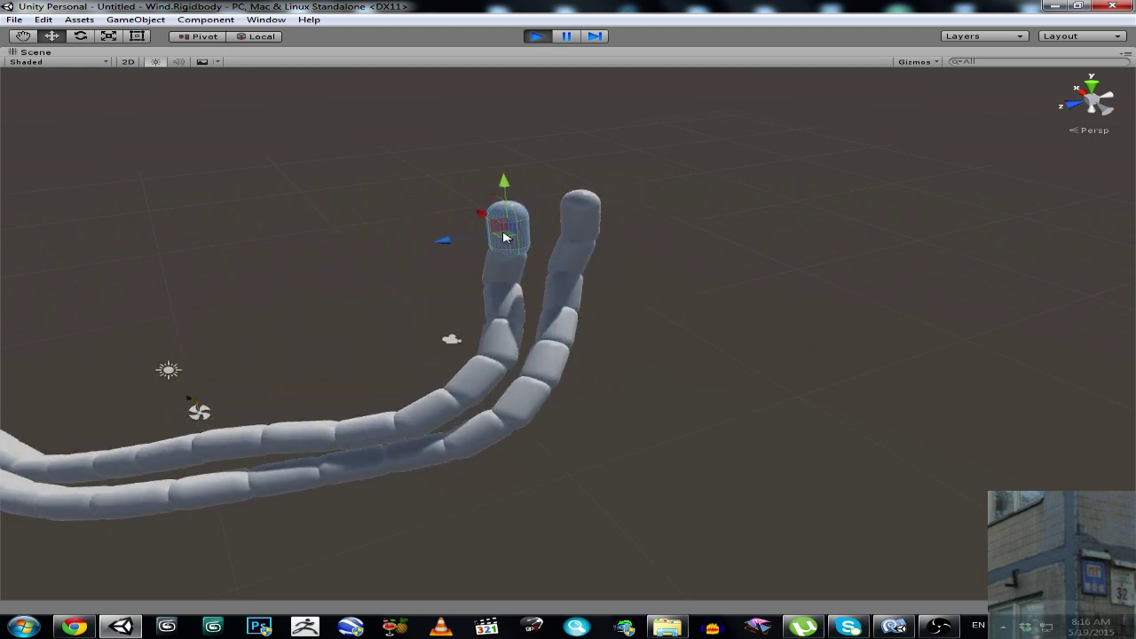
Rotate ropeJS to about 324° around Y and return the Scene view to its normal size
{"action": "key", "text": "e"}
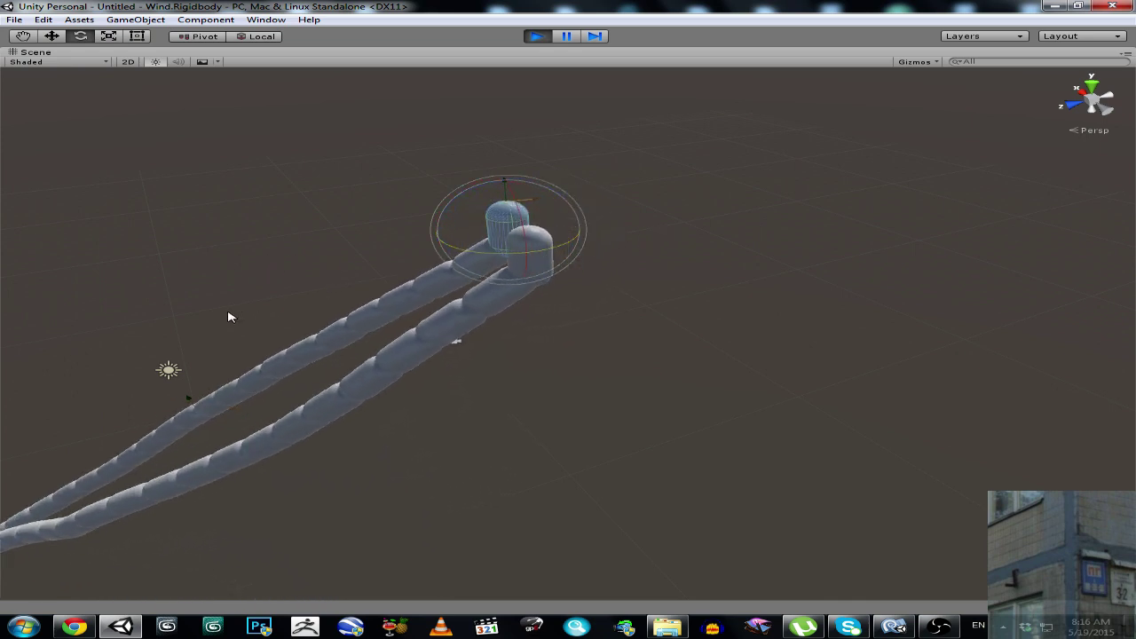
{"action": "left_click_drag", "start_coordinate": [580, 282], "coordinate": [487, 112], "text": "alt"}
{"action": "right_click", "coordinate": [462, 55]}
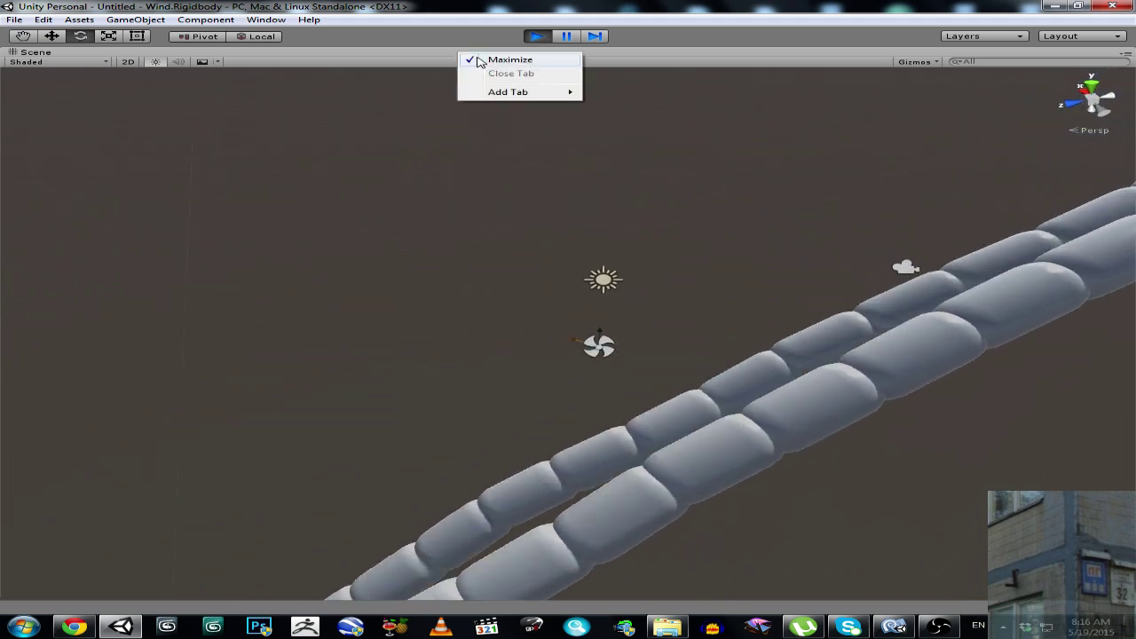
{"action": "left_click", "coordinate": [506, 60]}
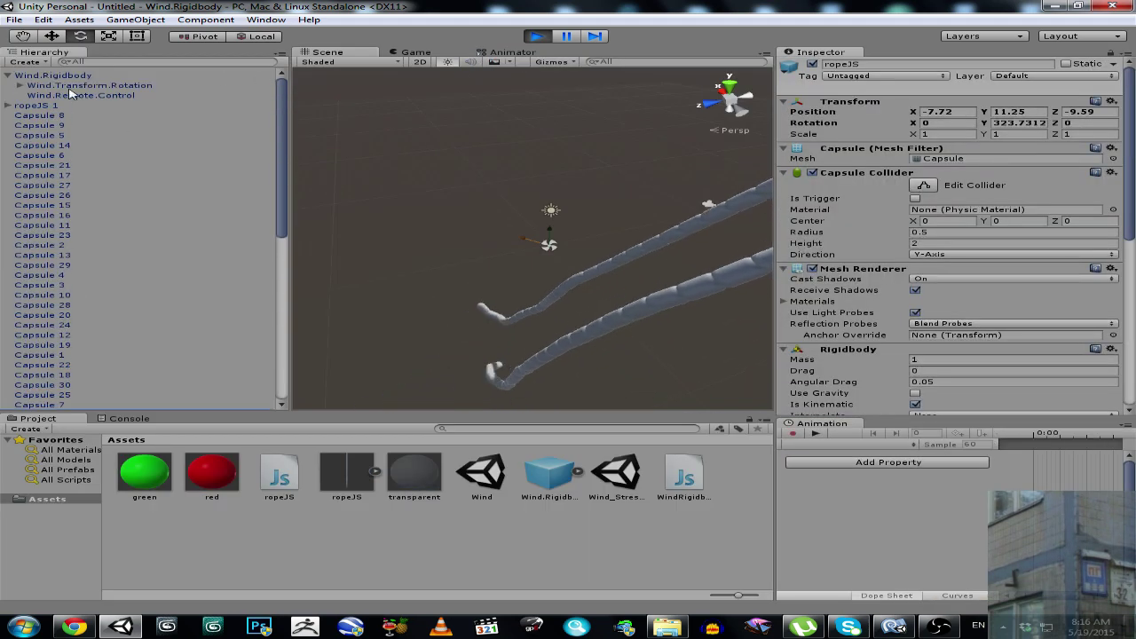
Select ropeJS 1 and ropeJS in turn to examine how the connected ropes react to the wind
{"action": "right_click_drag", "start_coordinate": [533, 205], "coordinate": [554, 205]}
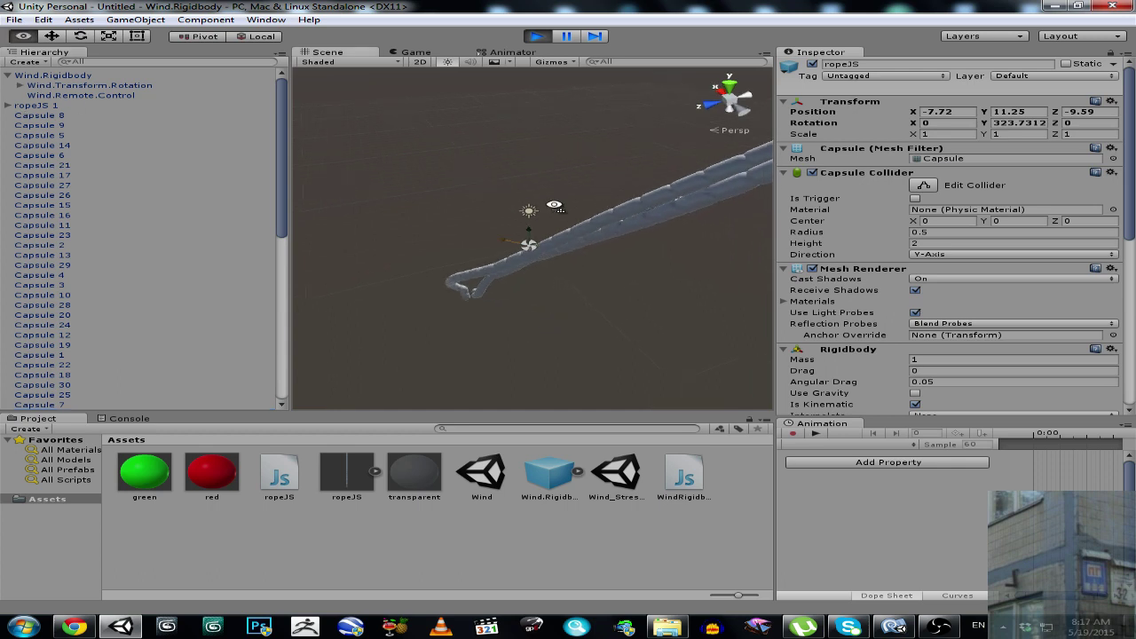
{"action": "left_click_drag", "start_coordinate": [553, 205], "coordinate": [636, 147], "text": "alt"}
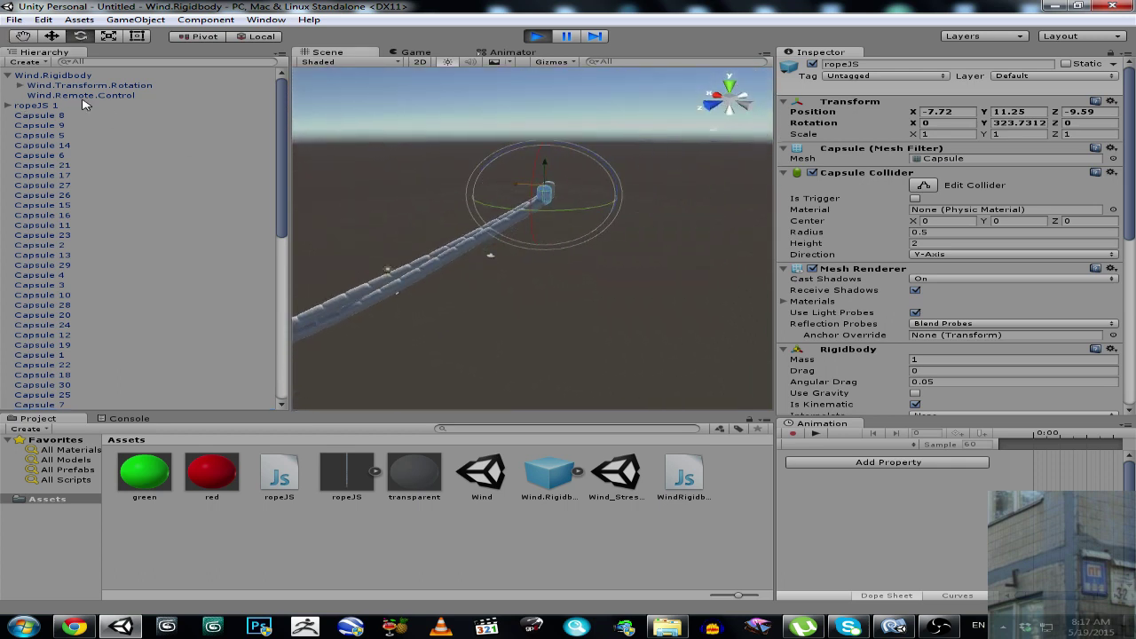
{"action": "left_click", "coordinate": [27, 106]}
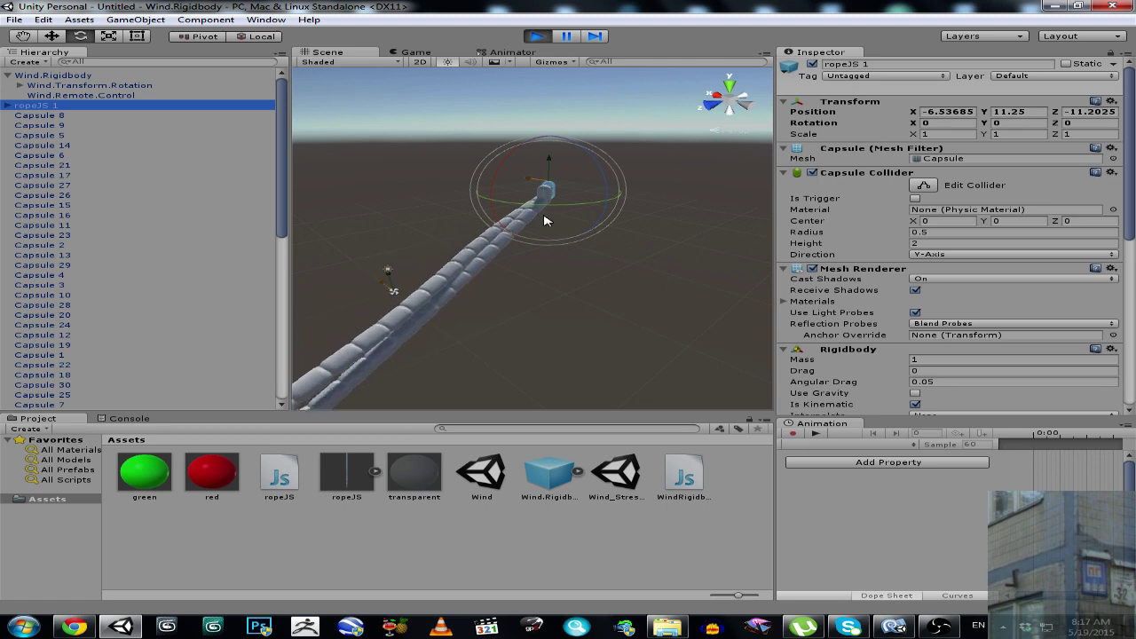
{"action": "scroll", "coordinate": [133, 240], "scroll_direction": "down", "scroll_amount": 10}
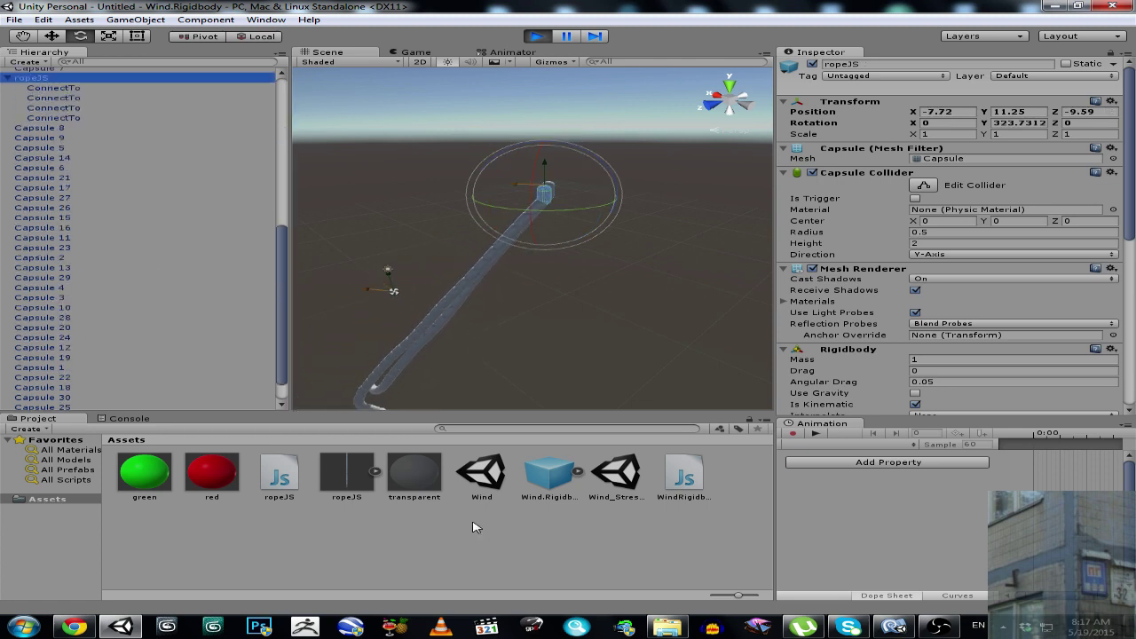
Place another ropeJS prefab in the scene at about X -21.63, Y 11.55, Z -0.47, and check ropeJS 1's Rope JS settings
{"action": "left_click_drag", "start_coordinate": [355, 477], "coordinate": [652, 308]}
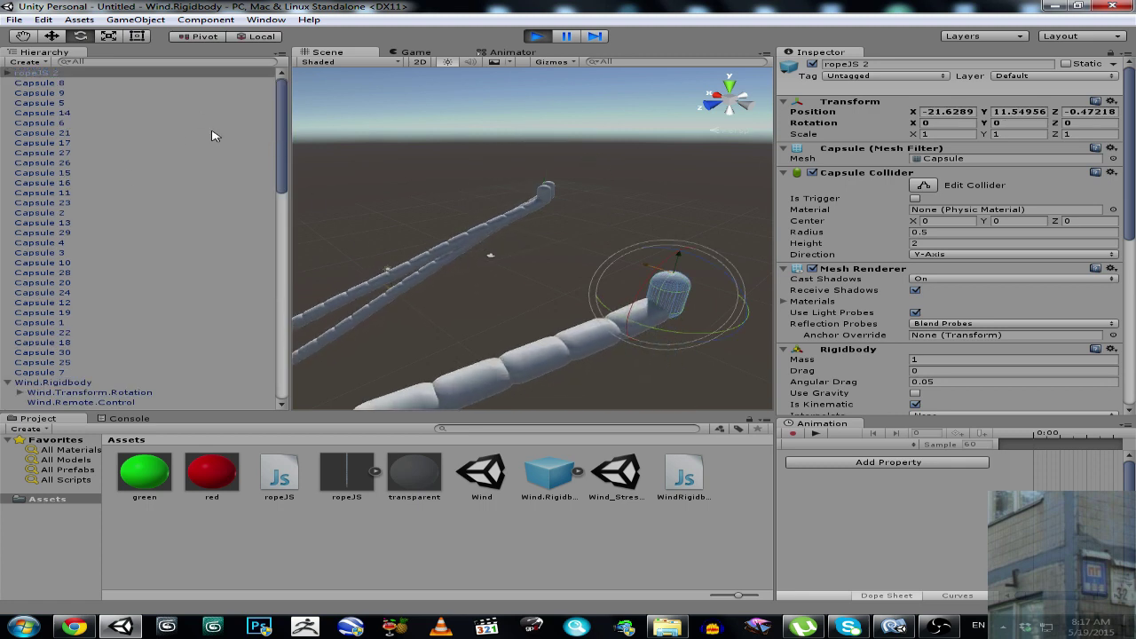
{"action": "scroll", "coordinate": [93, 306], "scroll_direction": "down", "scroll_amount": 4}
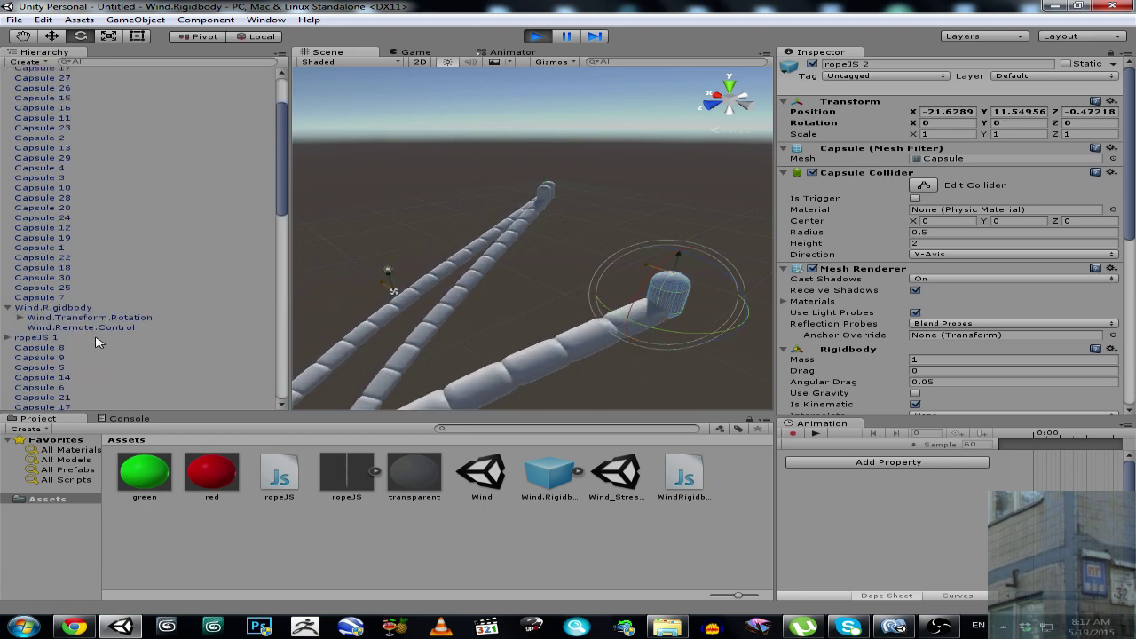
{"action": "left_click", "coordinate": [52, 303]}
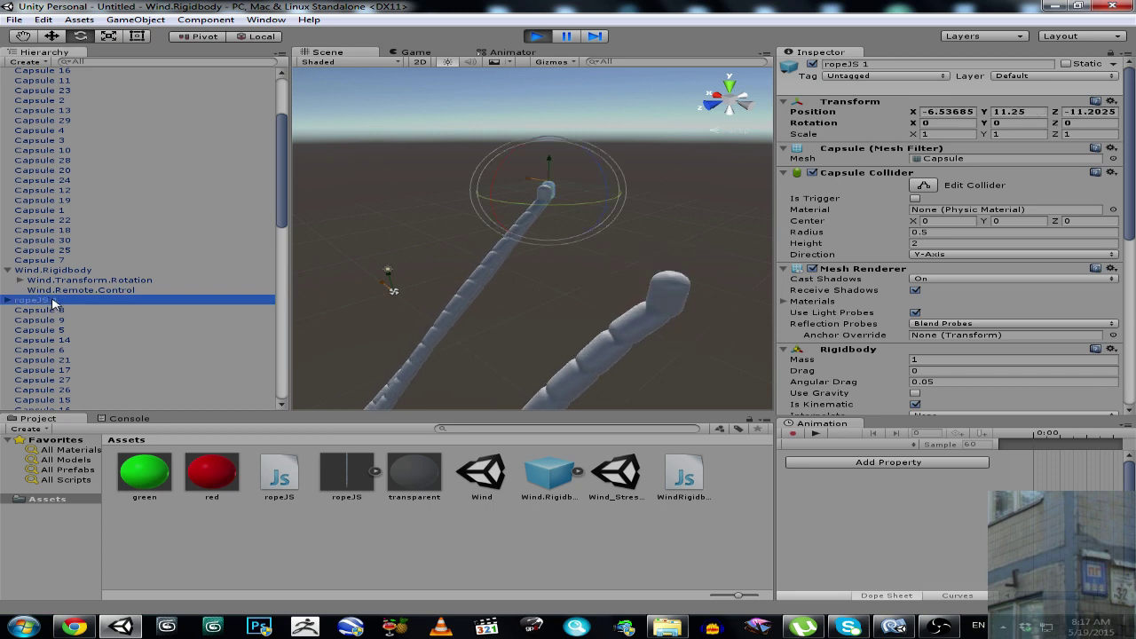
{"action": "scroll", "coordinate": [879, 293], "scroll_direction": "down", "scroll_amount": 3}
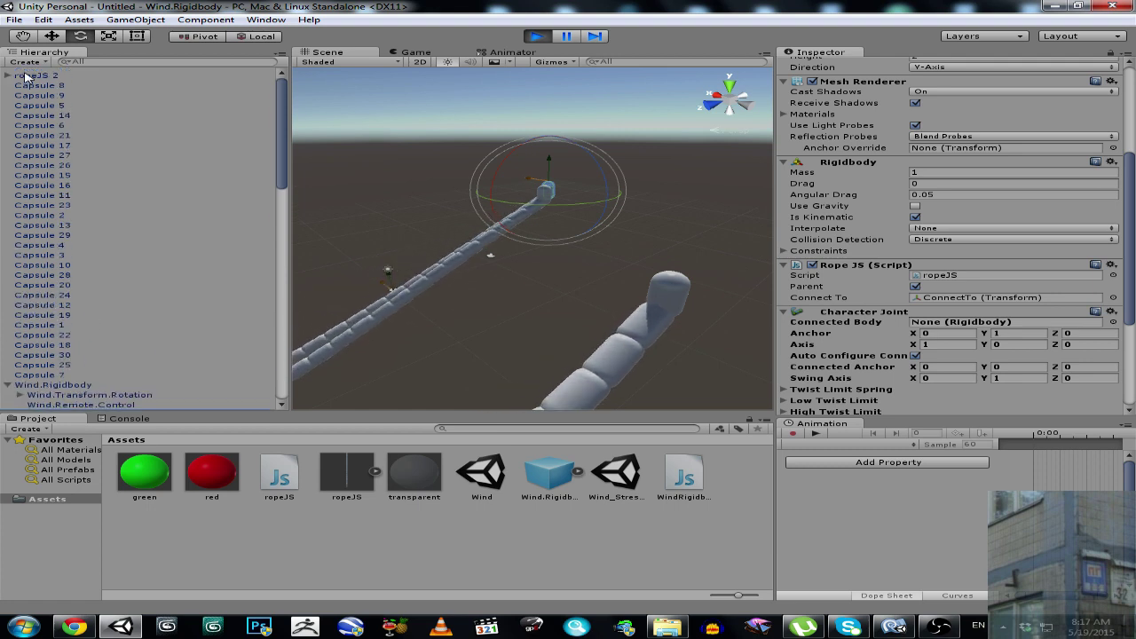
Select ropeJS 2 and assign the second ConnectTo child of ropeJS 1 as its Connect To target
{"action": "left_click", "coordinate": [27, 77]}
{"action": "scroll", "coordinate": [118, 185], "scroll_direction": "down", "scroll_amount": 5}
{"action": "scroll", "coordinate": [110, 183], "scroll_direction": "up", "scroll_amount": 2}
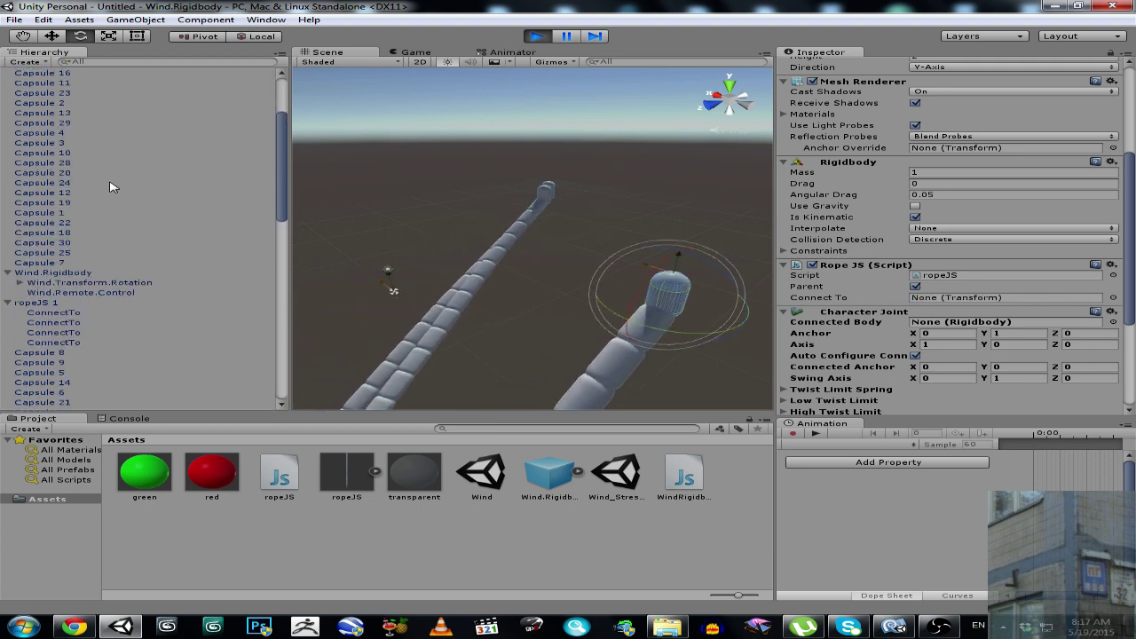
{"action": "scroll", "coordinate": [102, 279], "scroll_direction": "down", "scroll_amount": 3}
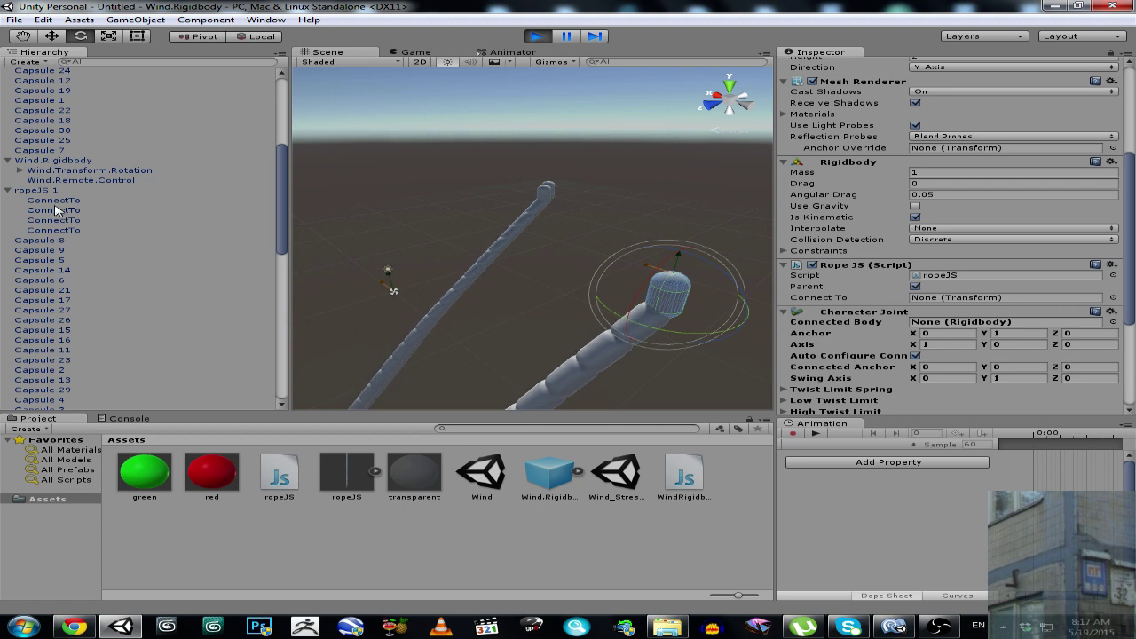
{"action": "left_click_drag", "start_coordinate": [55, 209], "coordinate": [892, 298]}
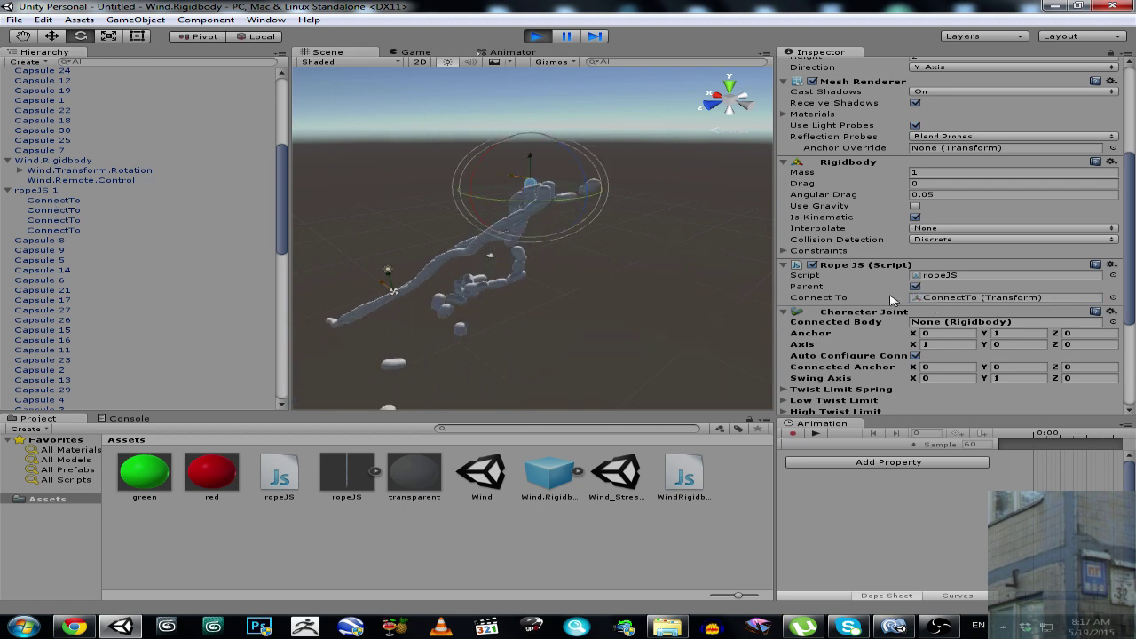
Examine the three connected ropes up close, and select ropeJS 1 with the Move tool
{"action": "key", "text": "w"}
{"action": "right_click_drag", "start_coordinate": [508, 232], "coordinate": [477, 205]}
{"action": "left_click_drag", "start_coordinate": [476, 205], "coordinate": [477, 225], "text": "alt"}
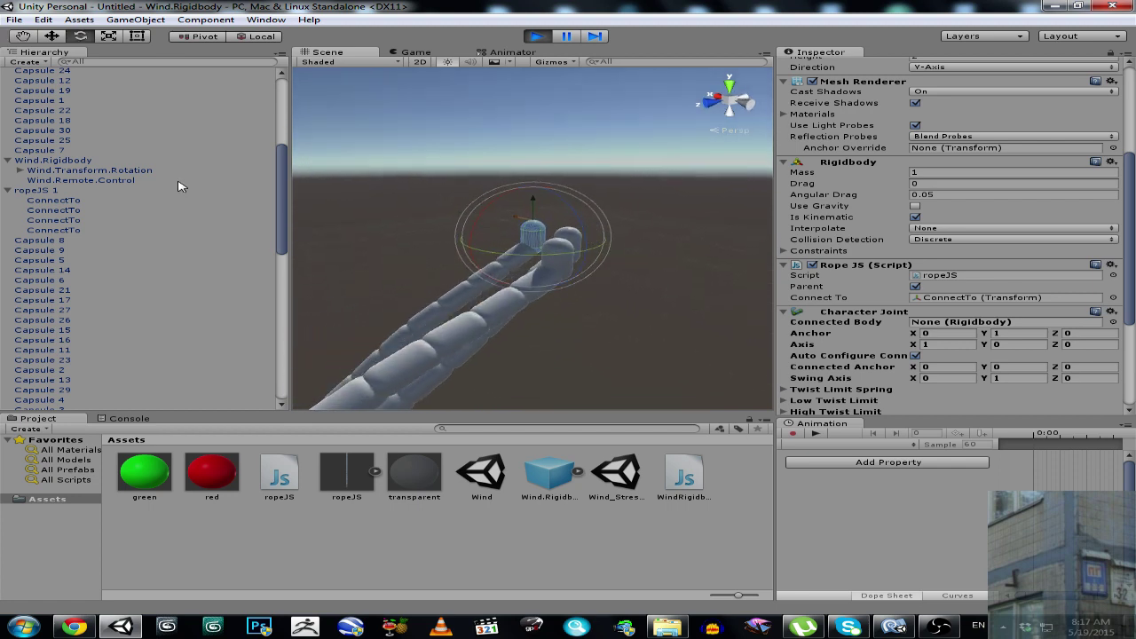
{"action": "scroll", "coordinate": [98, 119], "scroll_direction": "up", "scroll_amount": 6}
{"action": "scroll", "coordinate": [139, 269], "scroll_direction": "down", "scroll_amount": 4}
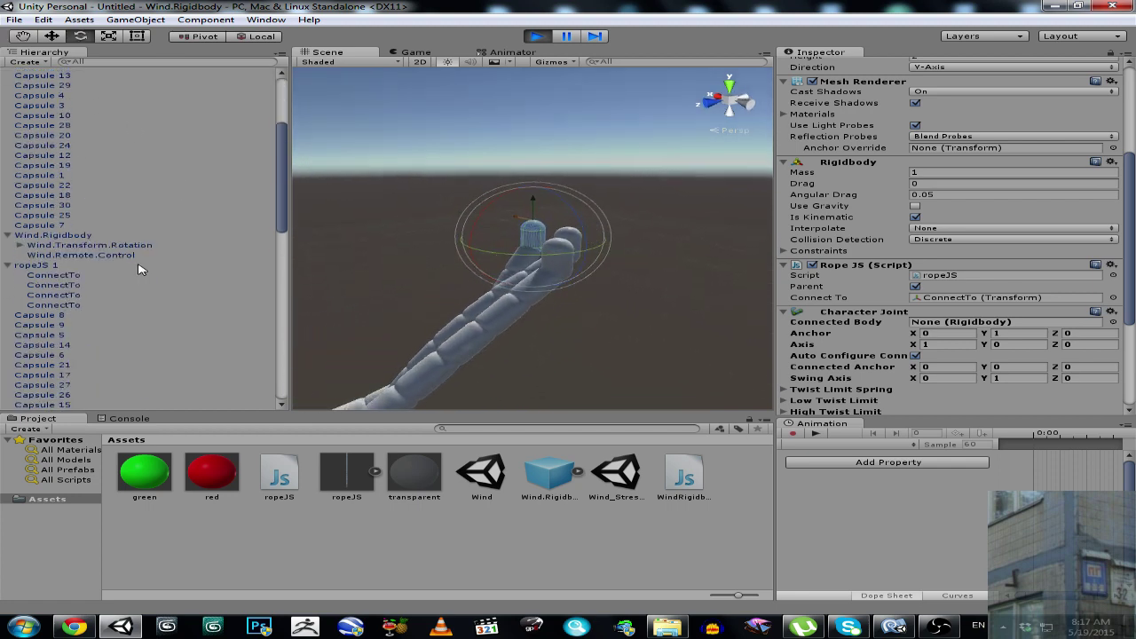
{"action": "left_click", "coordinate": [53, 264]}
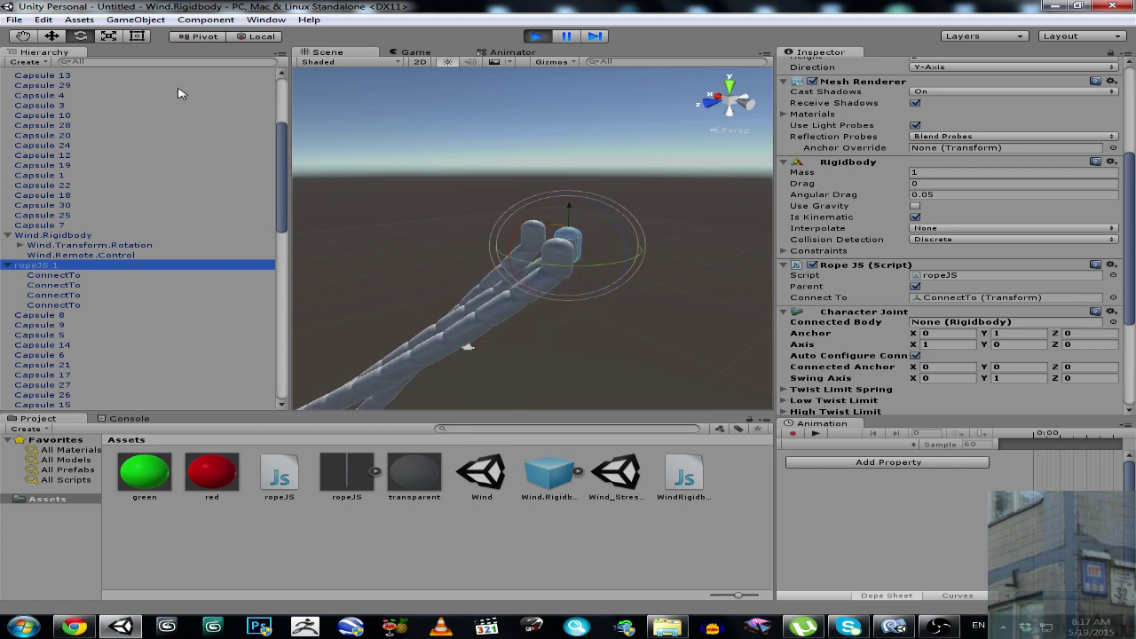
{"action": "left_click", "coordinate": [54, 36]}
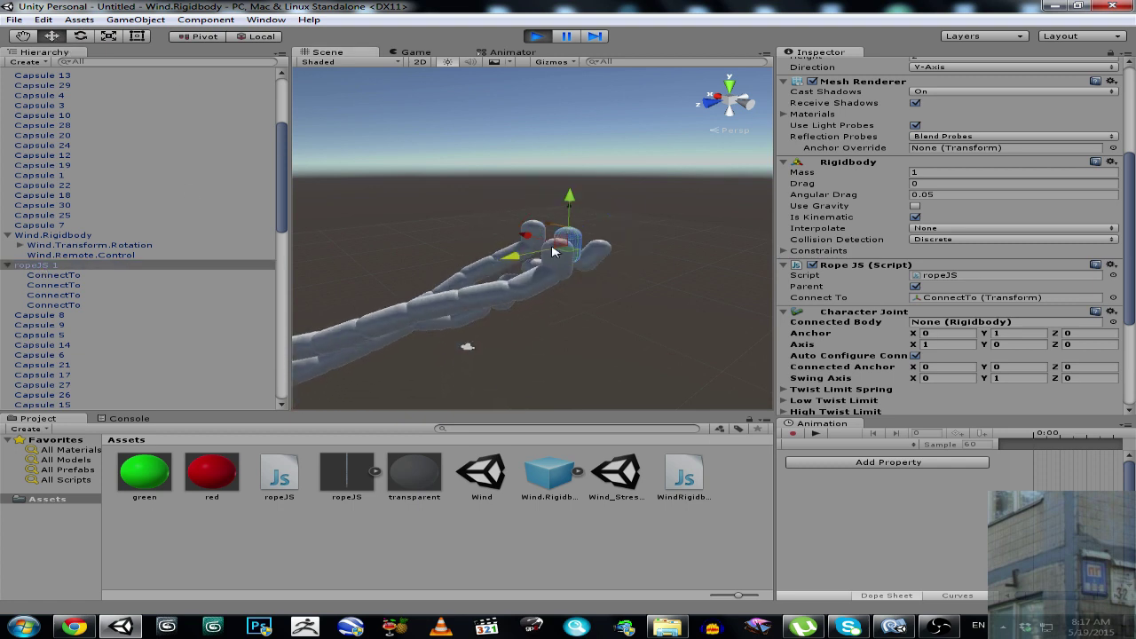
Rename the parent rope ropeJS to ropeJS_______main and move it to about X 2.63, Y 11.25, Z -16.05
{"action": "scroll", "coordinate": [155, 295], "scroll_direction": "down", "scroll_amount": 9}
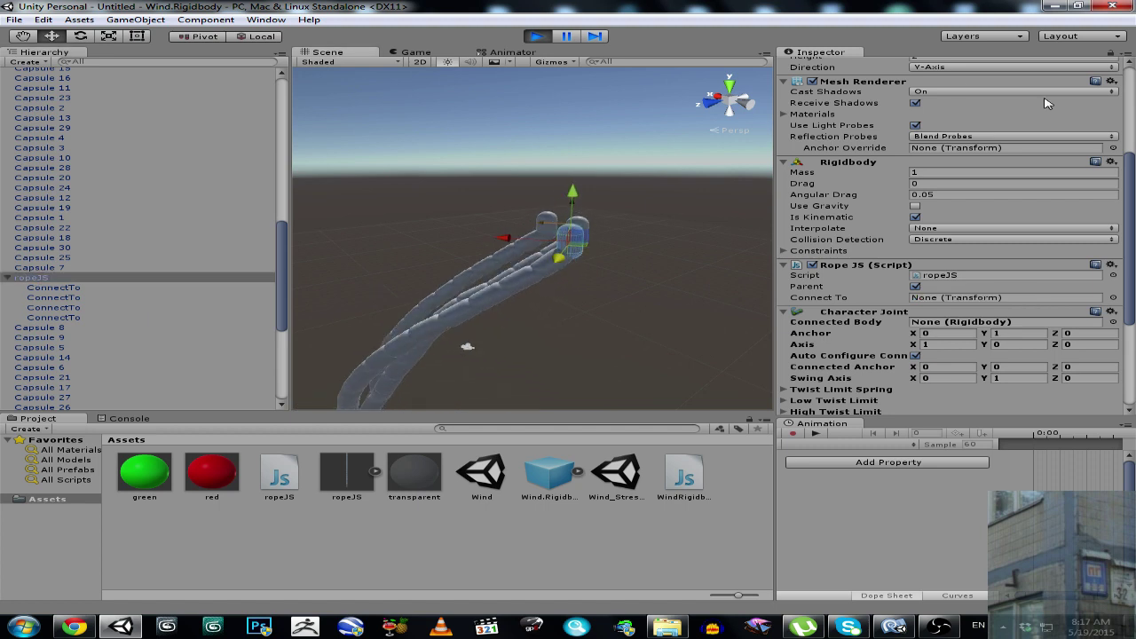
{"action": "scroll", "coordinate": [1034, 104], "scroll_direction": "up", "scroll_amount": 5}
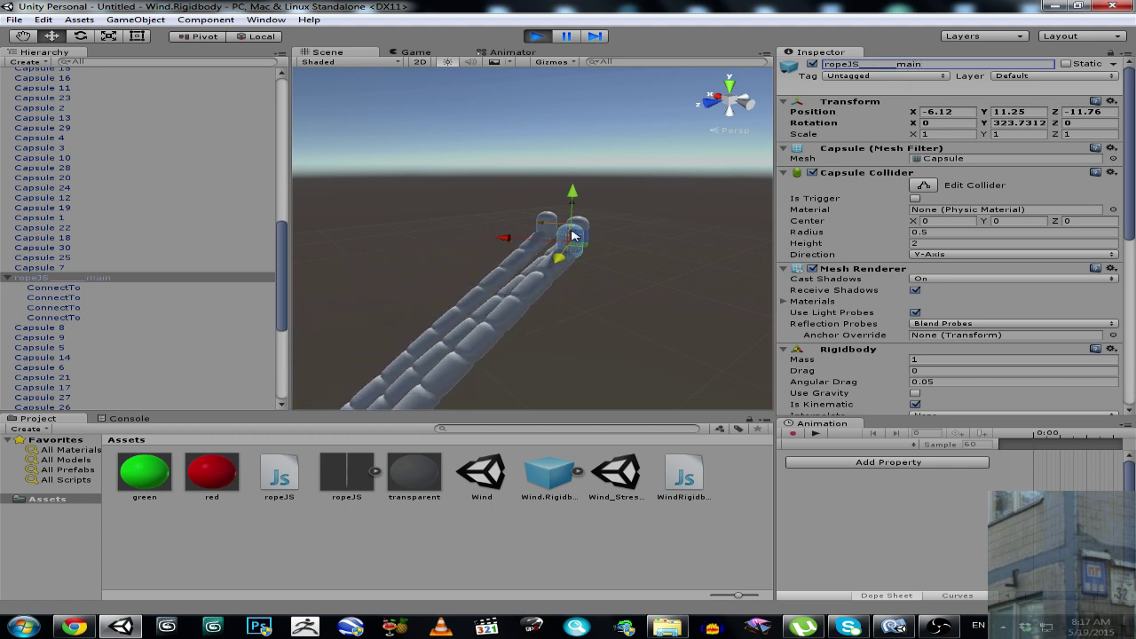
{"action": "left_click_drag", "start_coordinate": [559, 229], "coordinate": [571, 219]}
{"action": "right_click_drag", "start_coordinate": [570, 219], "coordinate": [549, 244]}
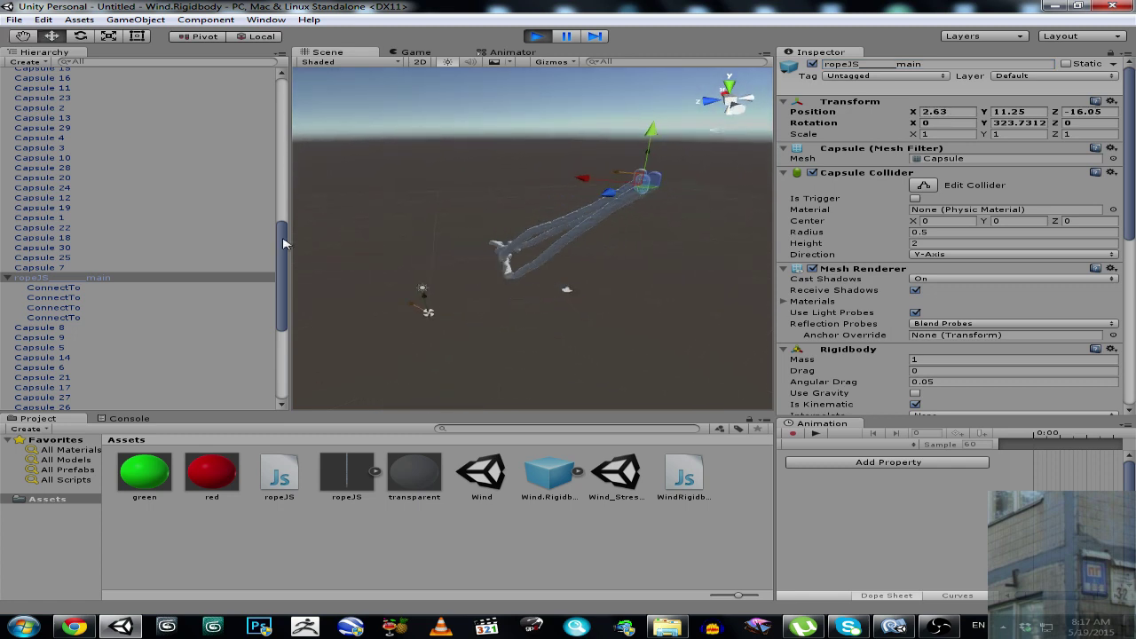
Select Wind.Remote.Control and set its Wind Strength Max to 30
{"action": "left_click_drag", "start_coordinate": [284, 244], "coordinate": [302, 146]}
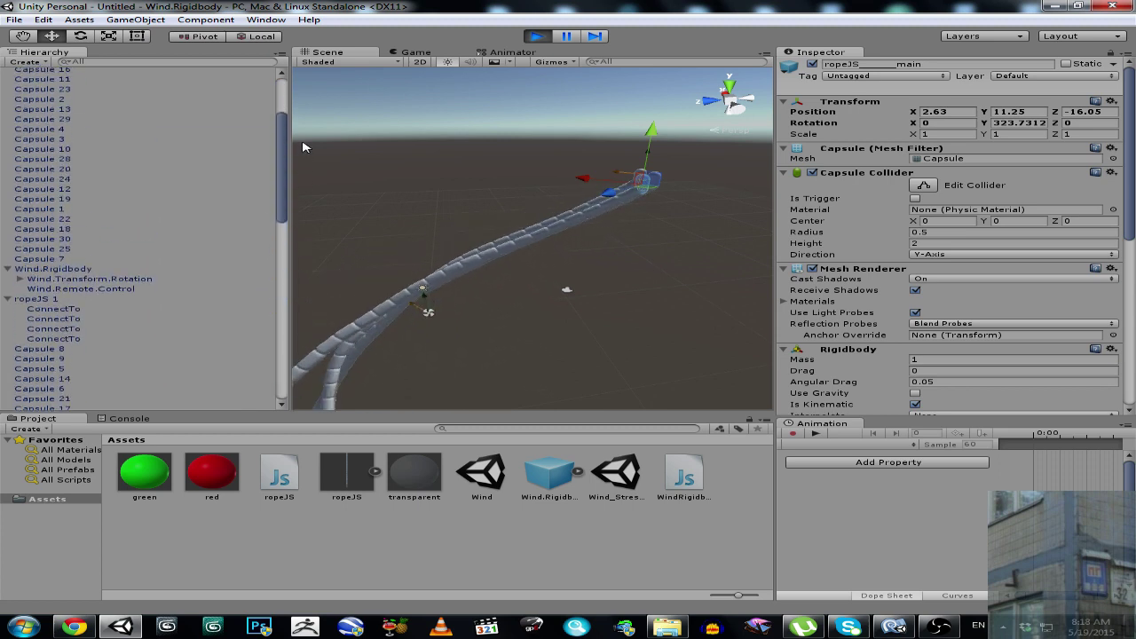
{"action": "left_click", "coordinate": [97, 290]}
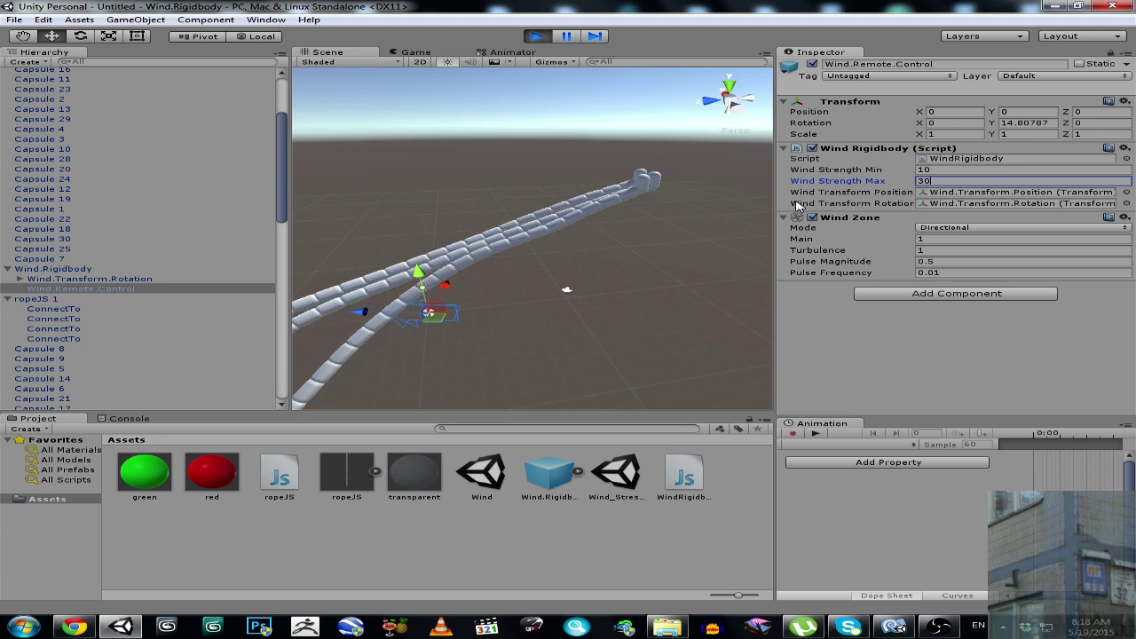
{"action": "right_click_drag", "start_coordinate": [543, 209], "coordinate": [527, 214]}
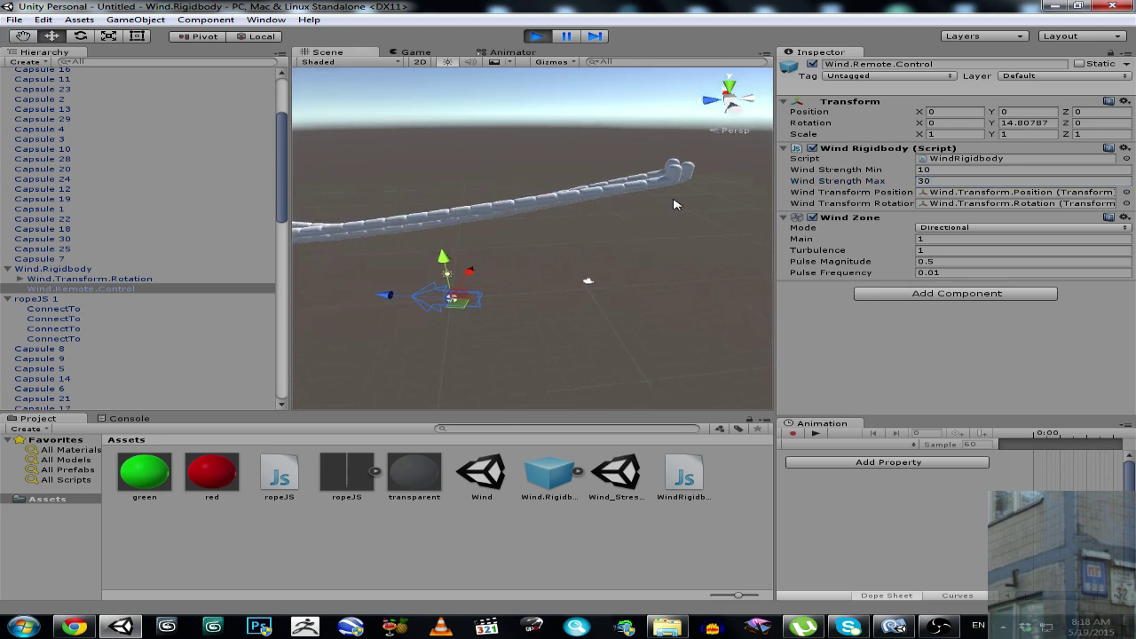
Set the Wind Strength Max to 45 and the Wind Strength Min to 20
{"action": "left_click", "coordinate": [919, 182]}
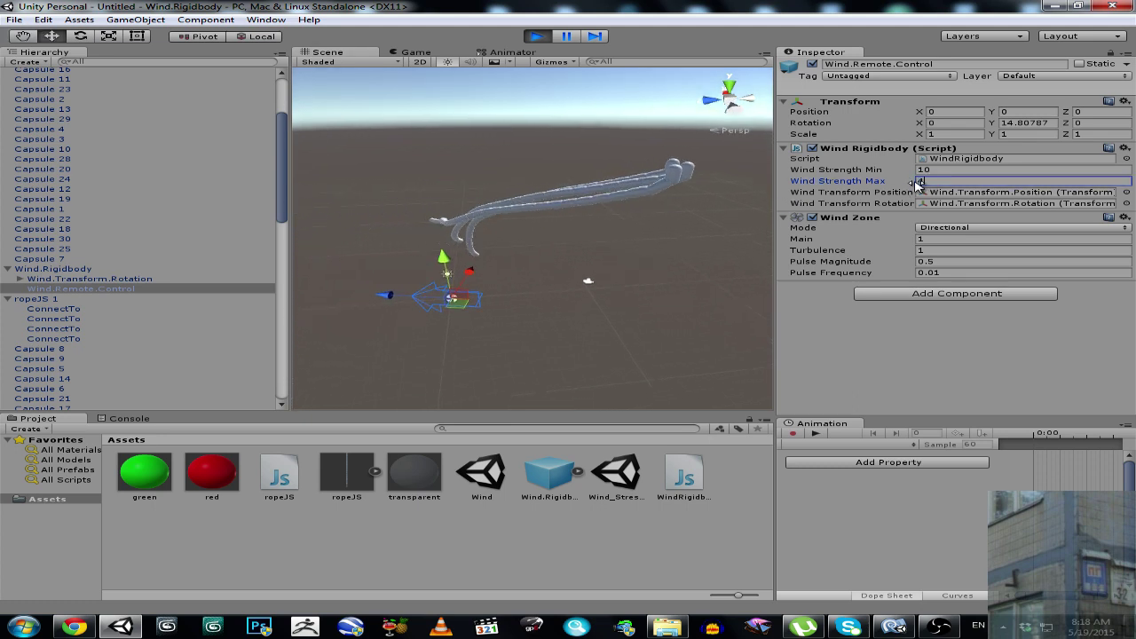
{"action": "left_click", "coordinate": [933, 170]}
{"action": "type", "text": "2"}
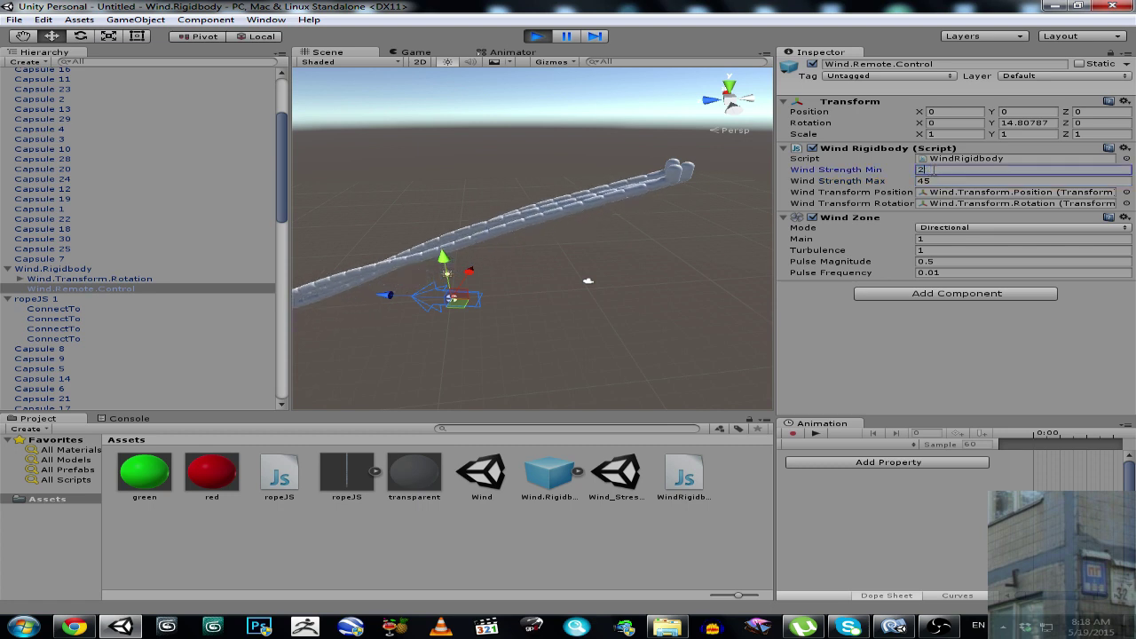
{"action": "type", "text": "0"}
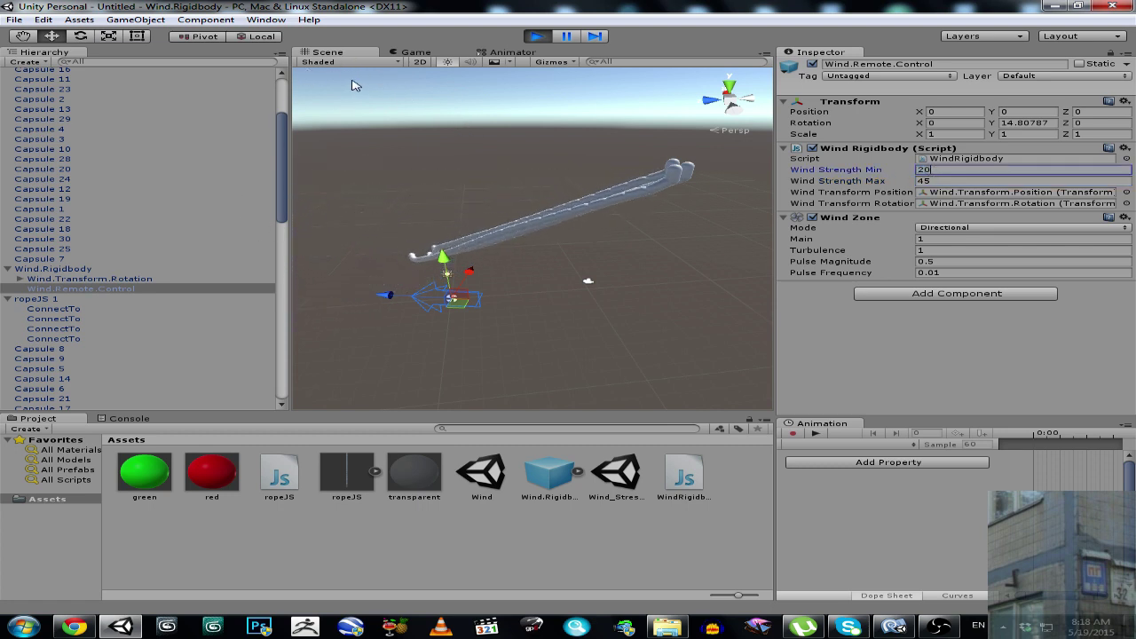
In the maximized Scene view, move Wind.Remote.Control to about X 15.05, Z -27.2 and rotate it to about 324° around Y
{"action": "double_click", "coordinate": [333, 53]}
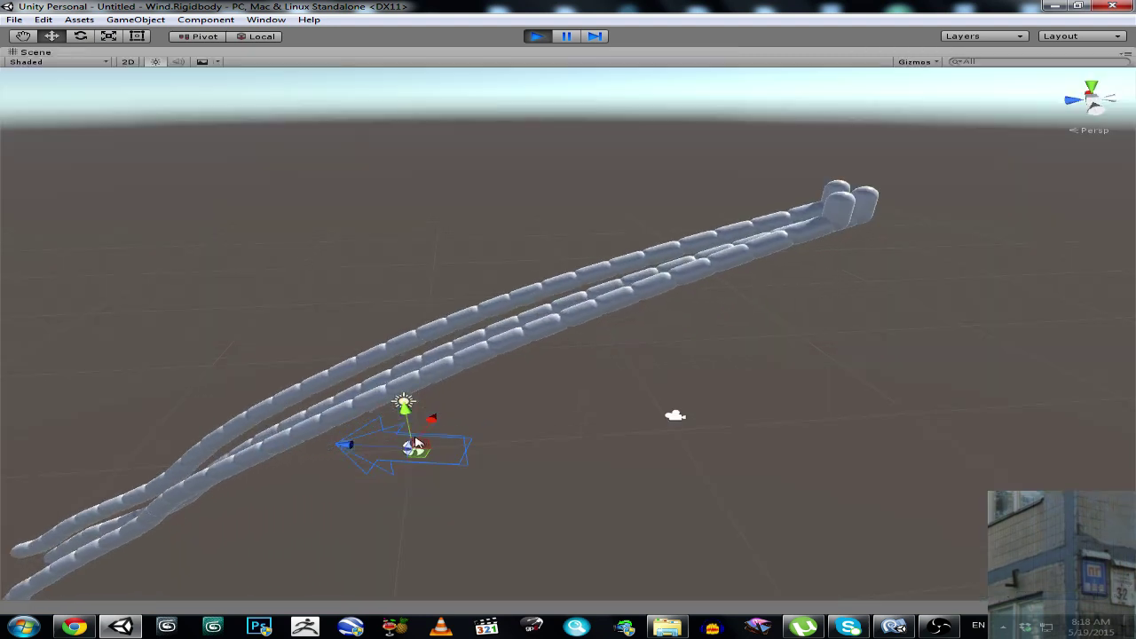
{"action": "left_click_drag", "start_coordinate": [410, 456], "coordinate": [849, 312]}
{"action": "right_click_drag", "start_coordinate": [849, 312], "coordinate": [973, 257]}
{"action": "key", "text": "w"}
{"action": "left_click_drag", "start_coordinate": [974, 257], "coordinate": [899, 443], "text": "alt"}
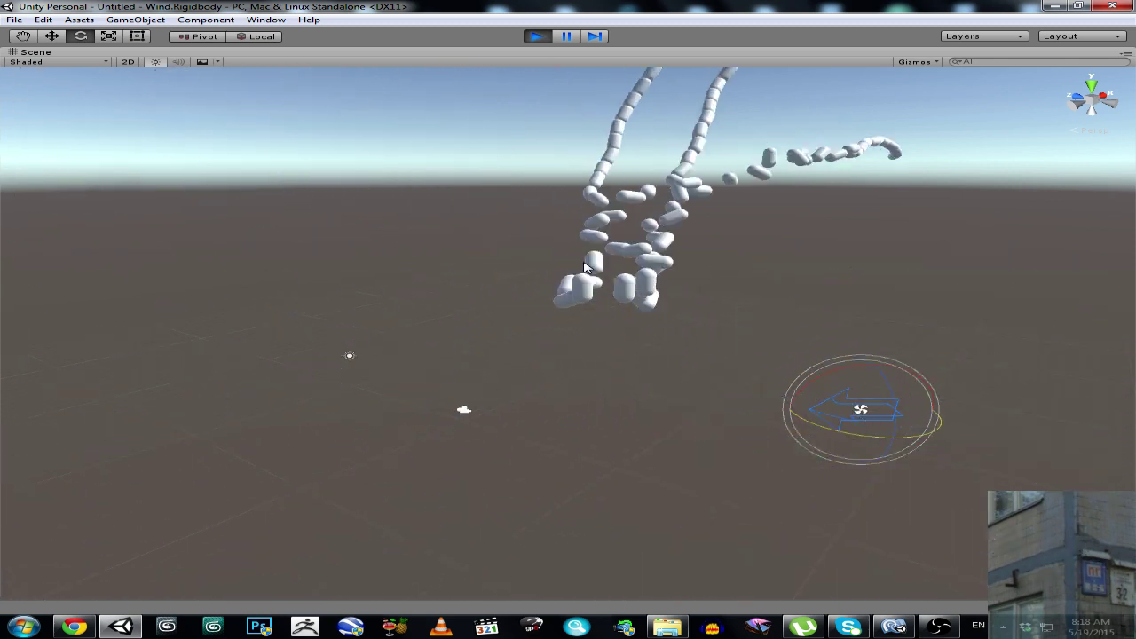
Examine how the ropes react to the stronger wind, and restore the normal layout
{"action": "right_click_drag", "start_coordinate": [647, 266], "coordinate": [665, 264]}
{"action": "key", "text": "w"}
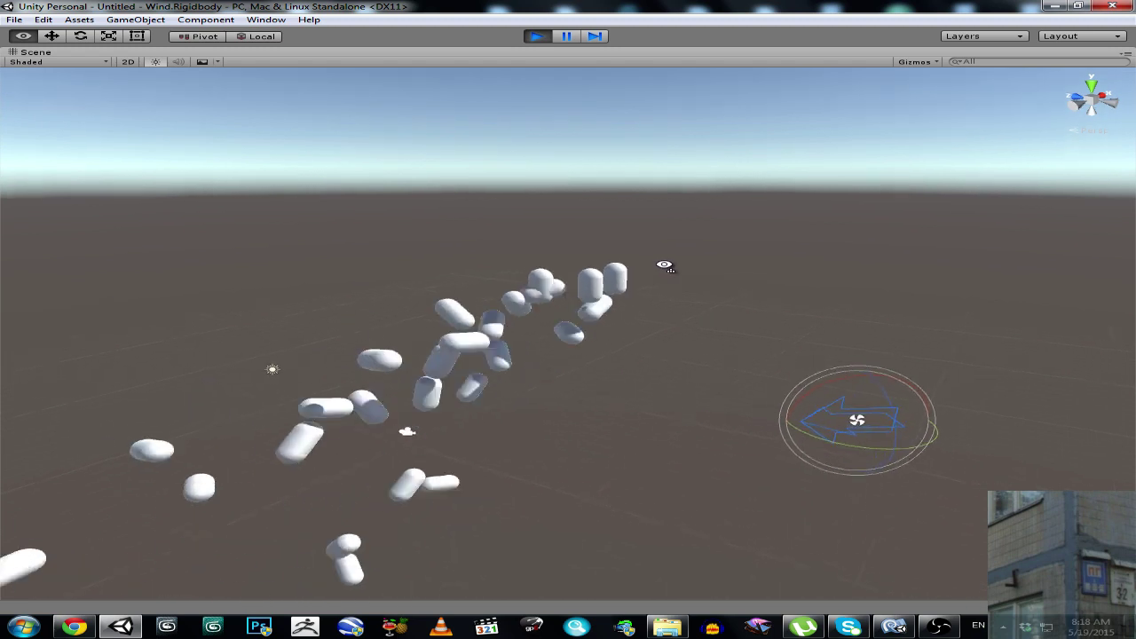
{"action": "left_click_drag", "start_coordinate": [664, 267], "coordinate": [595, 300], "text": "alt"}
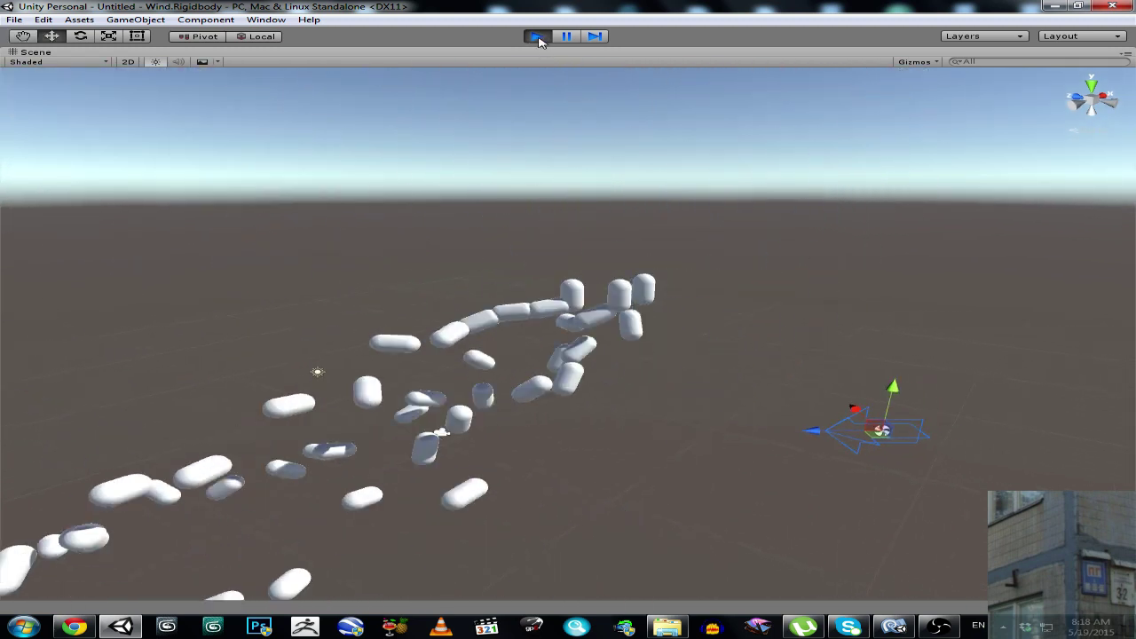
{"action": "left_click", "coordinate": [581, 58]}
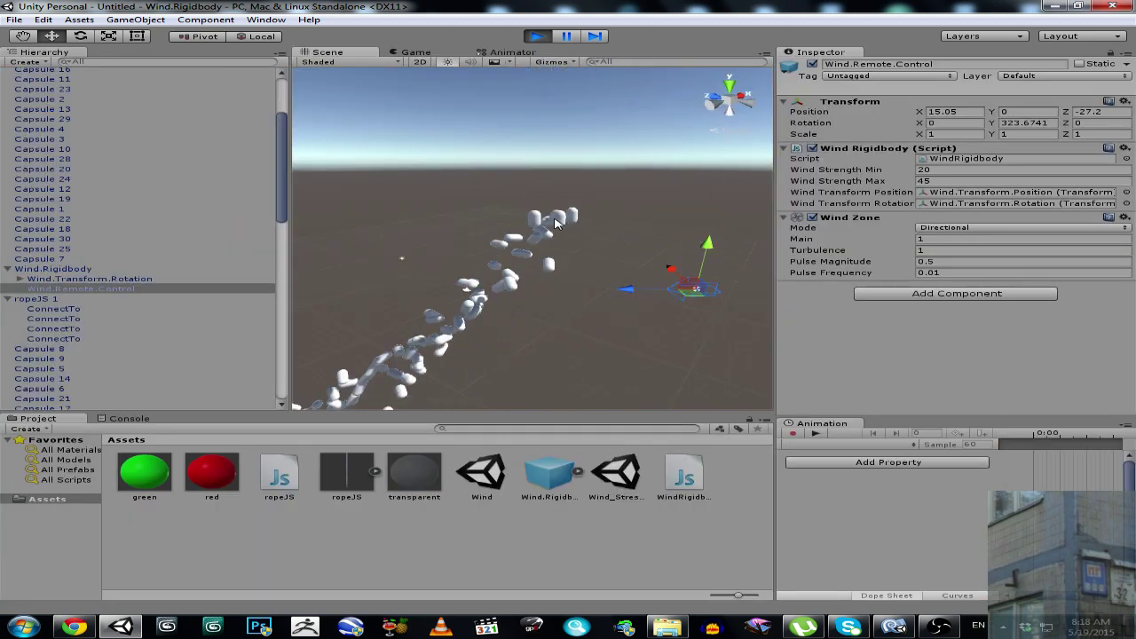
Move the first ConnectTo child of ropeJS 1 to about X 44.2, Z -13.3
{"action": "left_click", "coordinate": [69, 309]}
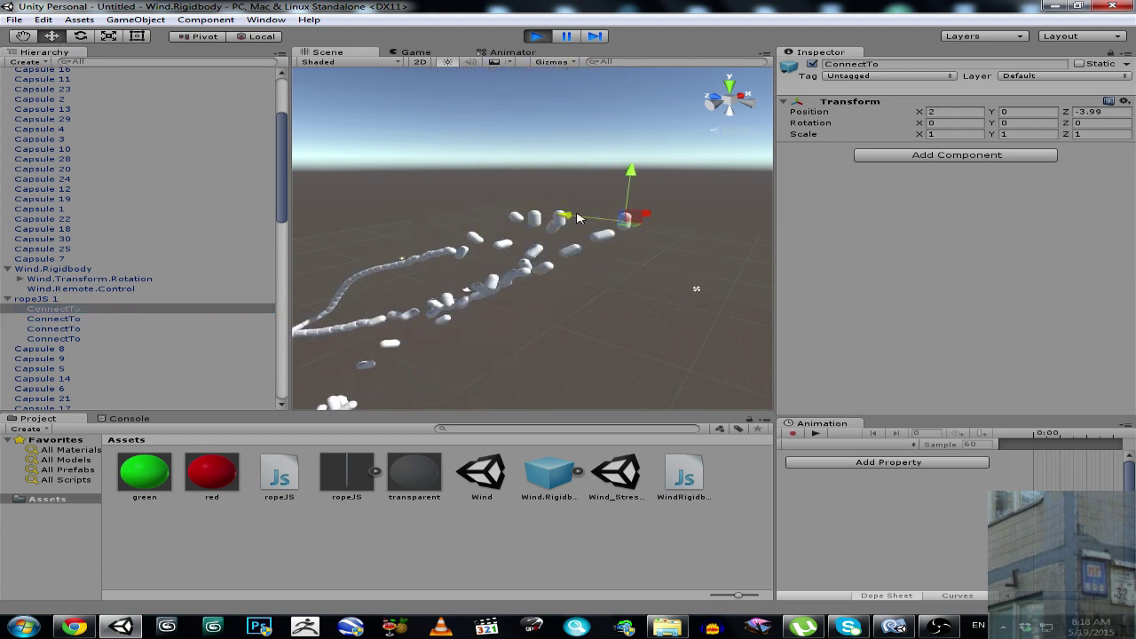
{"action": "left_click_drag", "start_coordinate": [645, 226], "coordinate": [599, 238]}
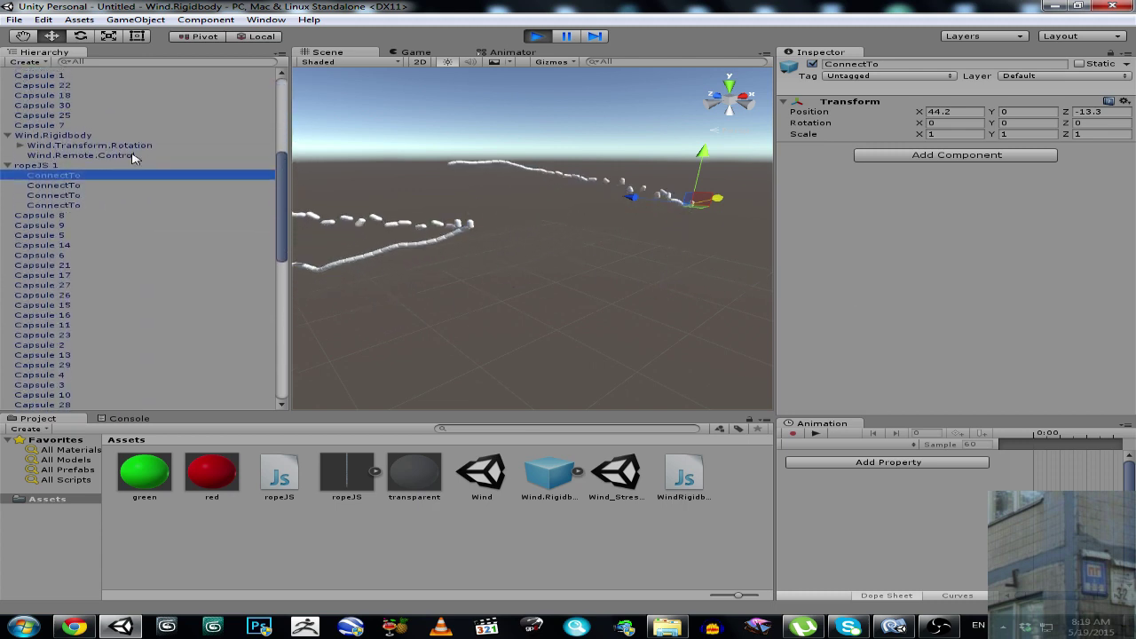
Set Wind.Remote.Control's Wind Strength Max to 30 and inspect the twisted ropes in the maximized Scene view
{"action": "left_click", "coordinate": [137, 156]}
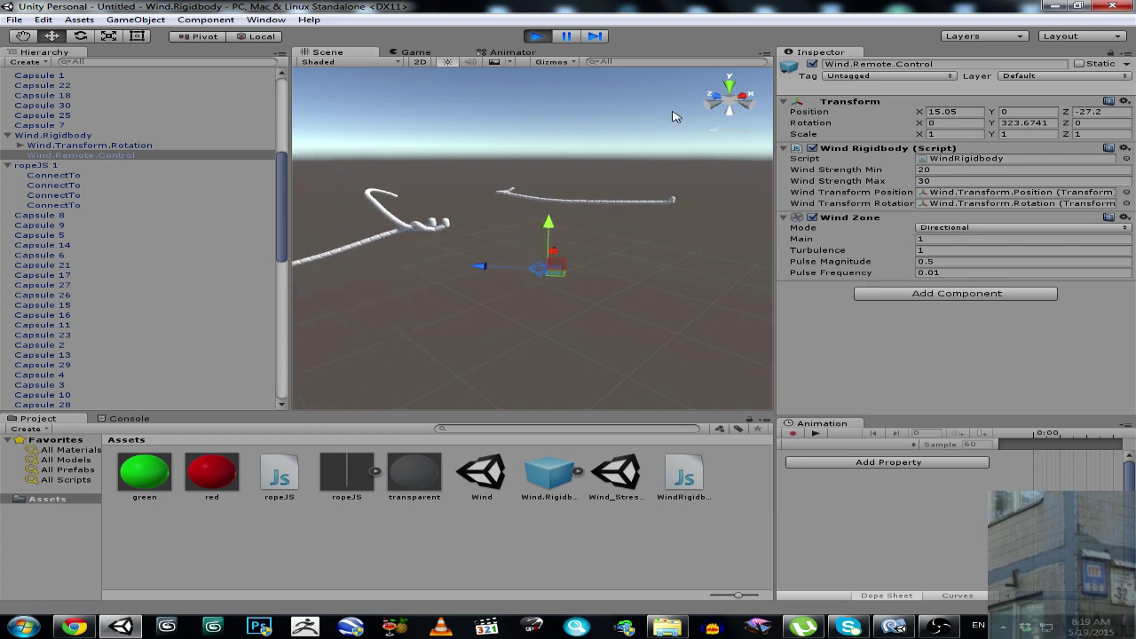
{"action": "left_click", "coordinate": [391, 62]}
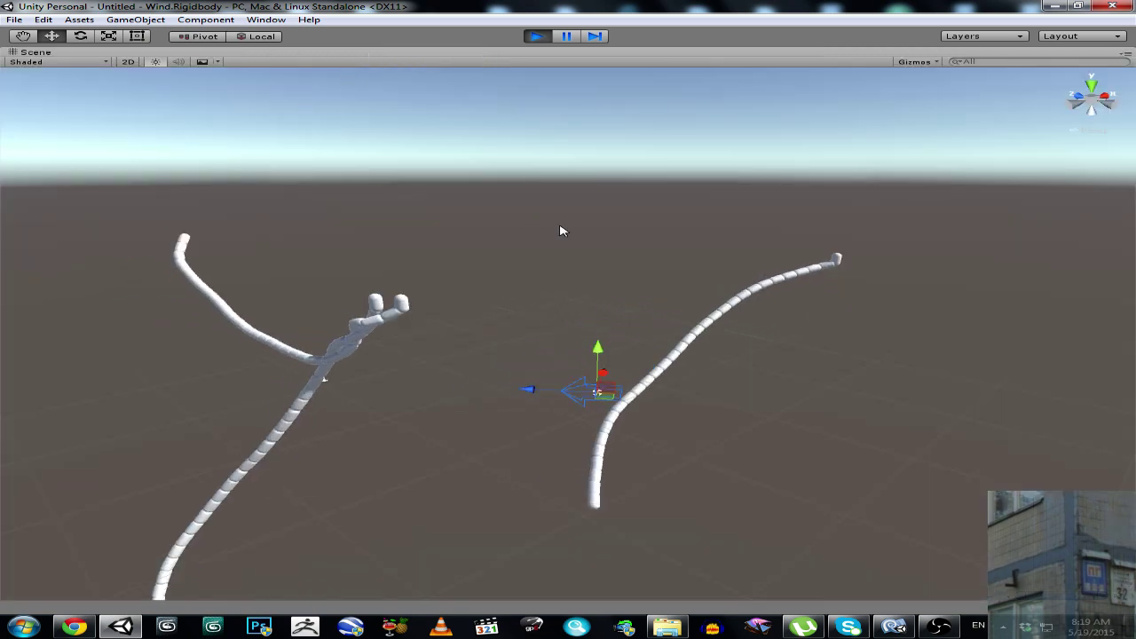
{"action": "right_click_drag", "start_coordinate": [560, 231], "coordinate": [682, 212]}
{"action": "key", "text": "w"}
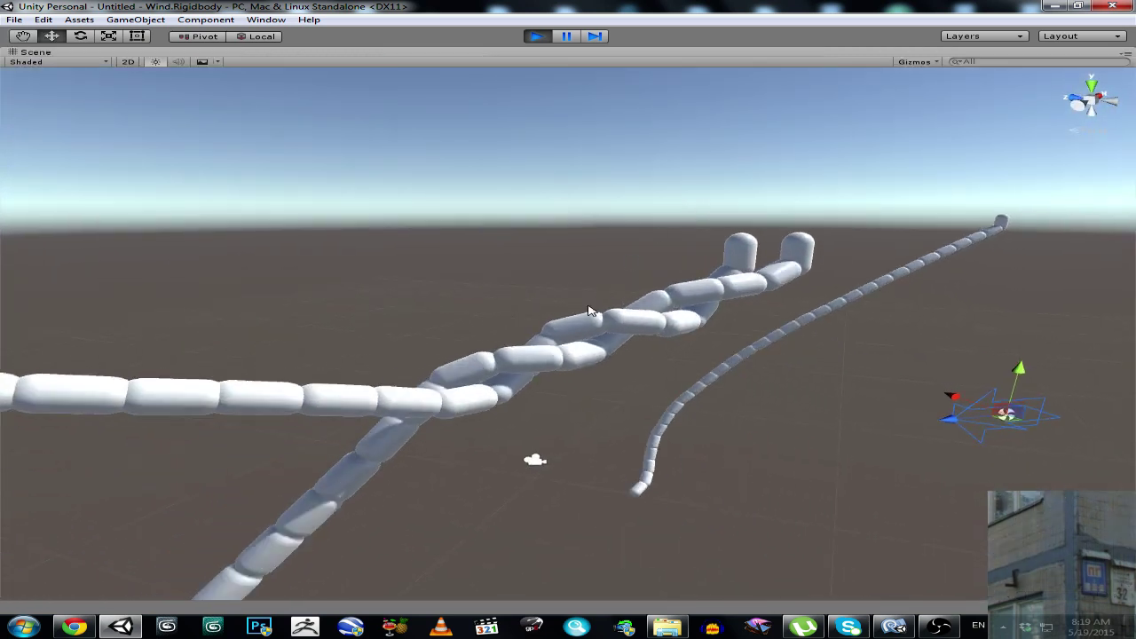
{"action": "right_click_drag", "start_coordinate": [590, 311], "coordinate": [643, 274]}
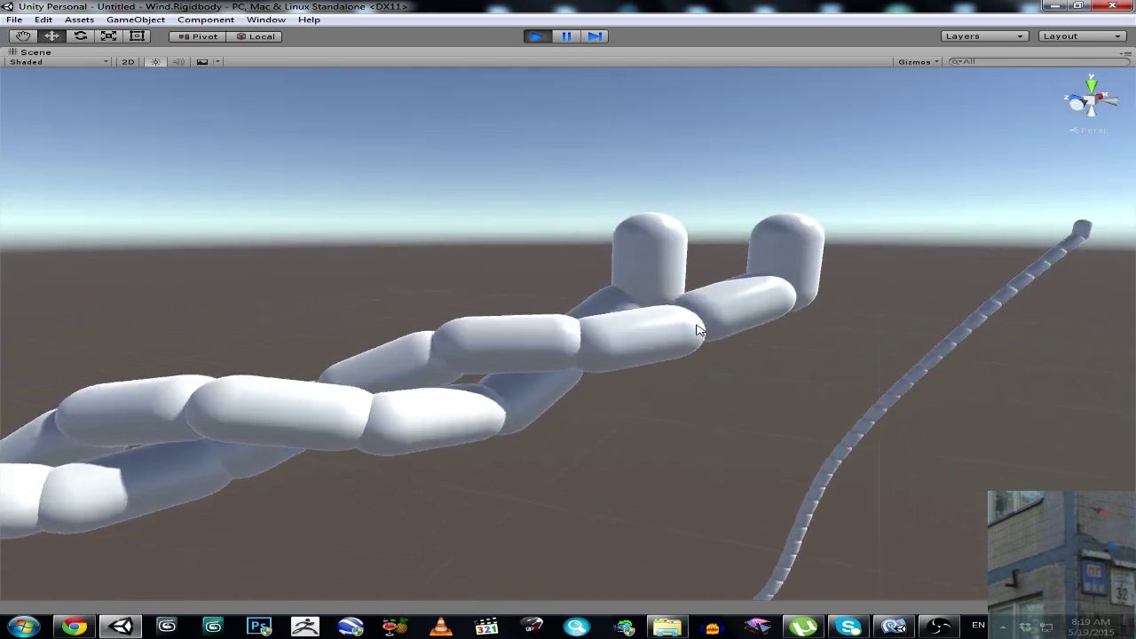
{"action": "right_click_drag", "start_coordinate": [698, 330], "coordinate": [625, 303]}
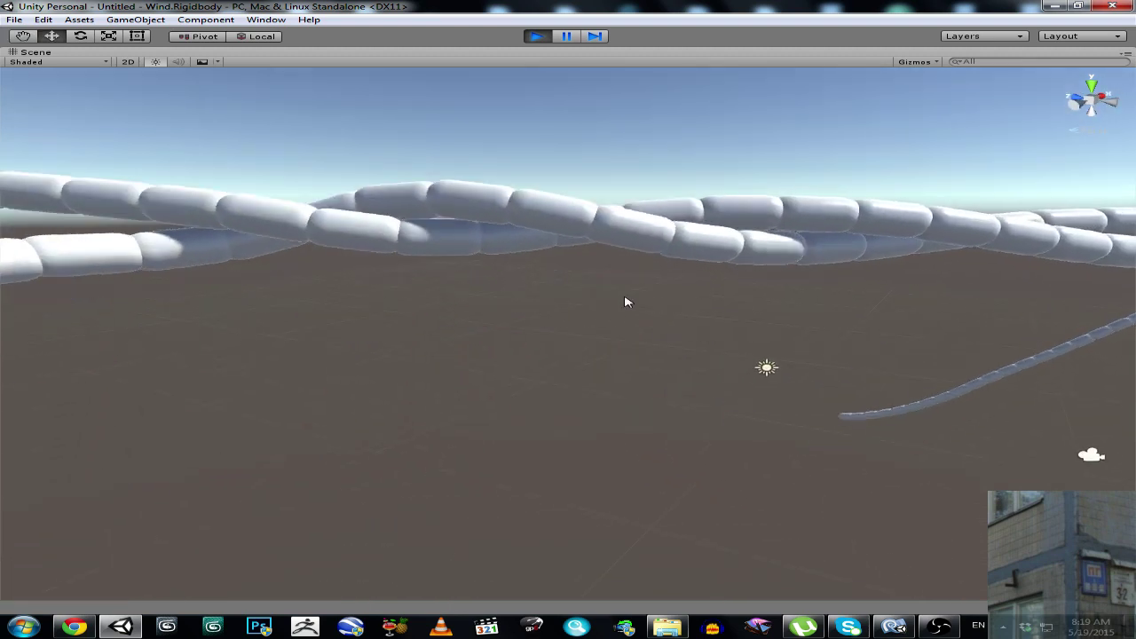
{"action": "right_click_drag", "start_coordinate": [547, 266], "coordinate": [462, 65]}
Rotate Wind.Remote.Control to about 103° around Y in the maximized Scene view
{"action": "right_click", "coordinate": [458, 56]}
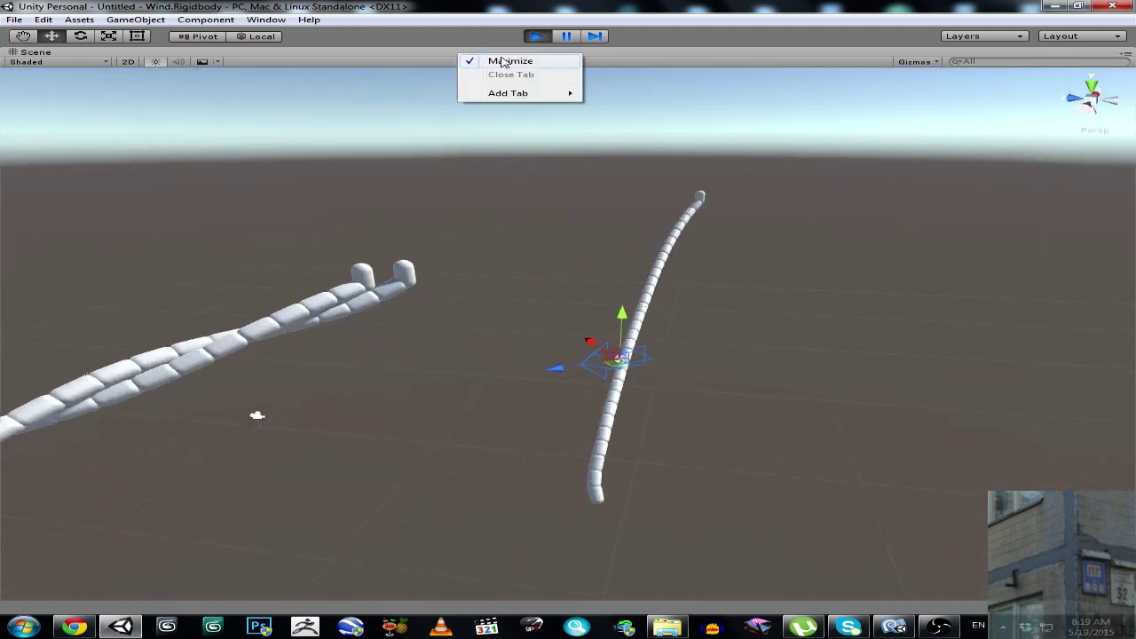
{"action": "left_click", "coordinate": [499, 12]}
{"action": "left_click", "coordinate": [82, 36]}
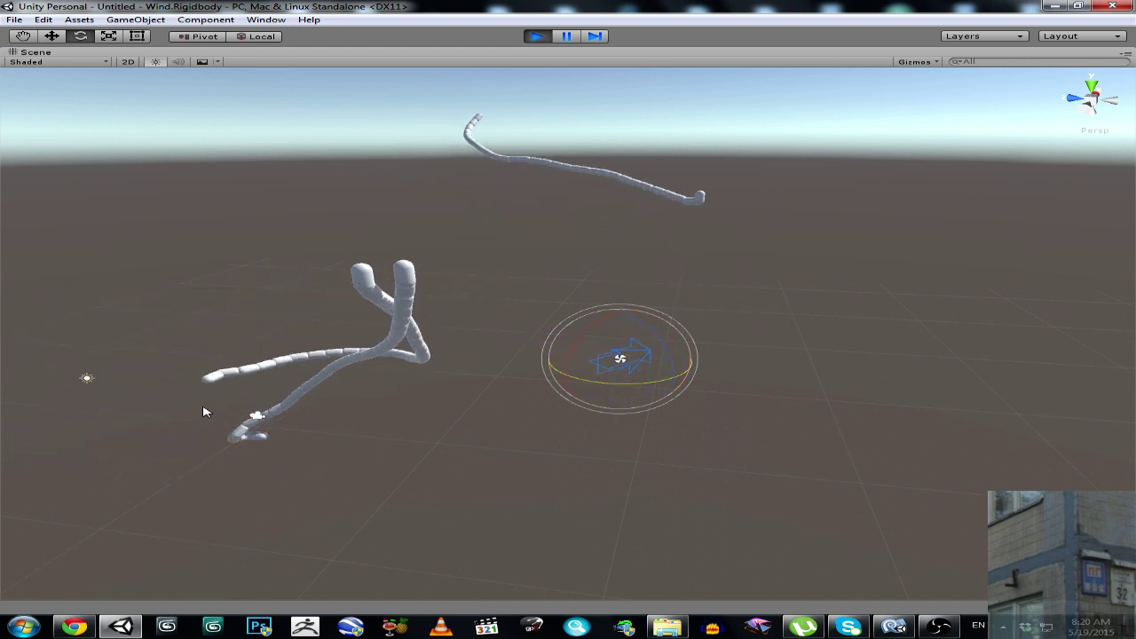
Restore the normal layout and set the Wind Strength Min to 10 and Max to 20
{"action": "right_click", "coordinate": [369, 51]}
{"action": "left_click", "coordinate": [404, 63]}
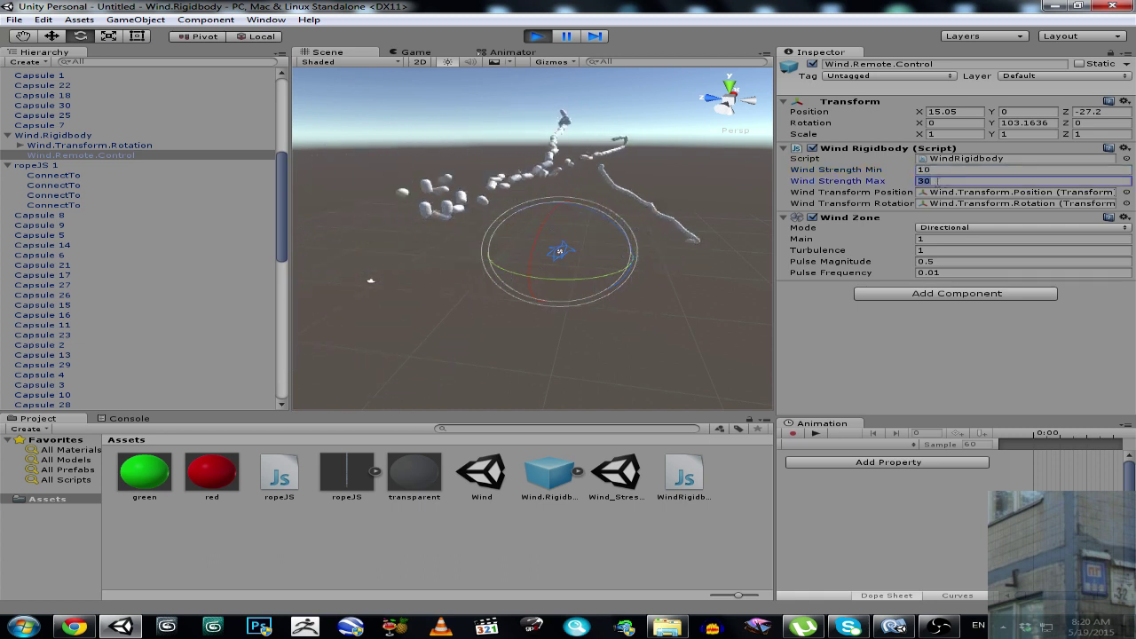
Maximize the Scene view and tilt Wind.Remote.Control with the Rotate tool until its wind arrow points upward
{"action": "left_click", "coordinate": [353, 62]}
{"action": "right_click_drag", "start_coordinate": [680, 296], "coordinate": [652, 293]}
{"action": "left_click_drag", "start_coordinate": [611, 370], "coordinate": [660, 289]}
{"action": "right_click_drag", "start_coordinate": [713, 305], "coordinate": [720, 306]}
{"action": "left_click_drag", "start_coordinate": [720, 305], "coordinate": [610, 317], "text": "alt"}
{"action": "right_click_drag", "start_coordinate": [610, 316], "coordinate": [645, 298]}
{"action": "left_click_drag", "start_coordinate": [644, 298], "coordinate": [761, 358], "text": "alt"}
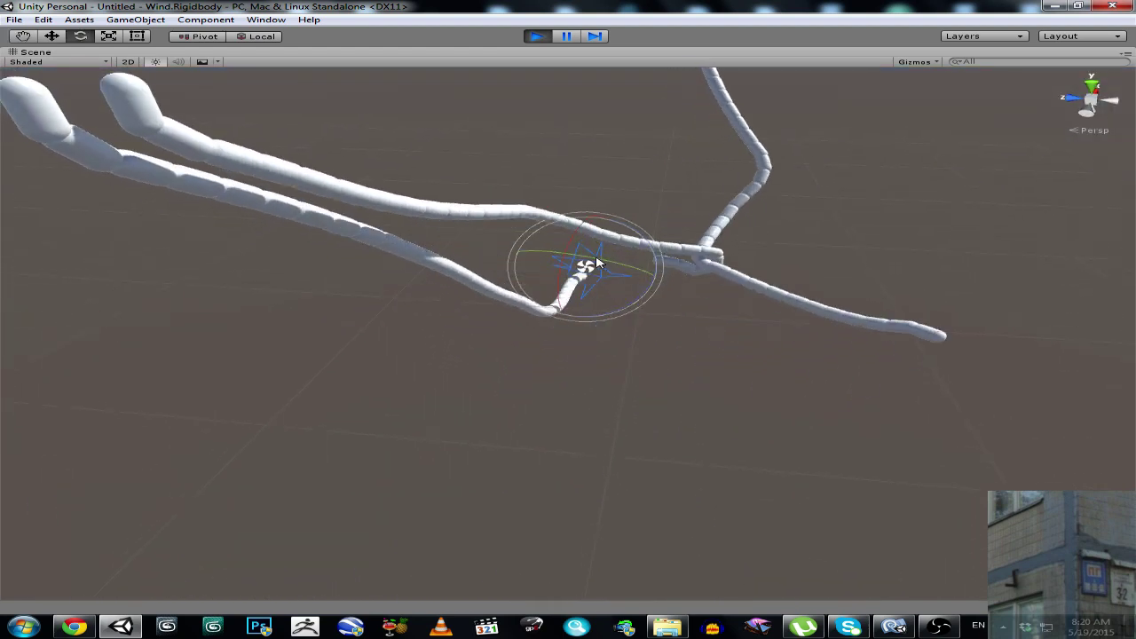
{"action": "left_click_drag", "start_coordinate": [571, 266], "coordinate": [595, 339]}
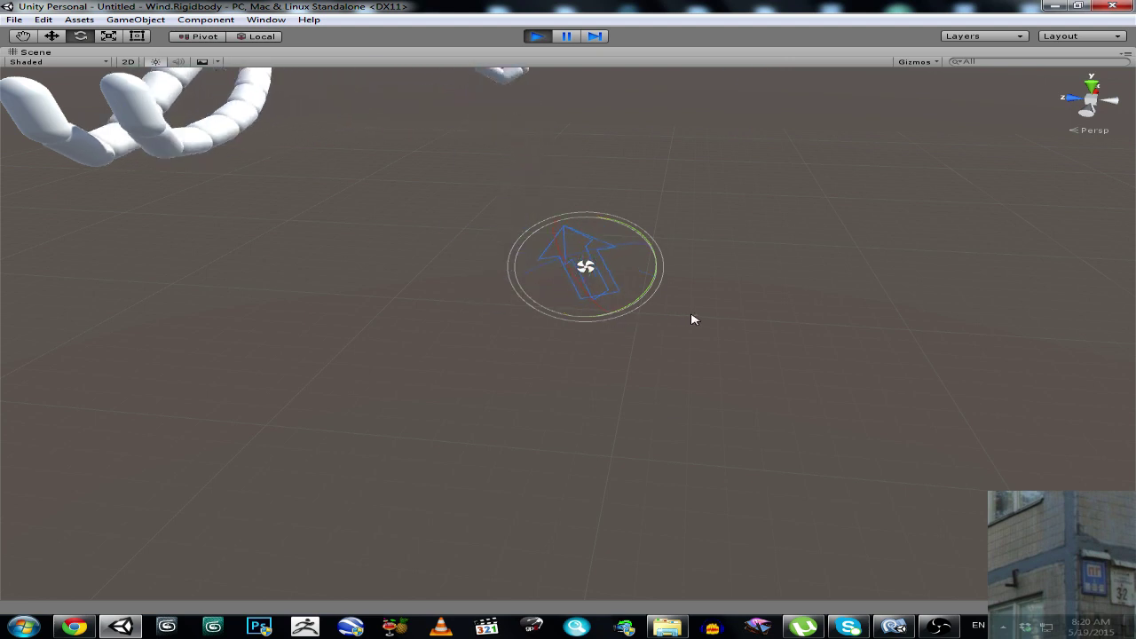
Turn Wind.Remote.Control through several further directions to sweep the wind across the two paired ropes and the separate rope
{"action": "left_click_drag", "start_coordinate": [694, 319], "coordinate": [558, 231], "text": "alt"}
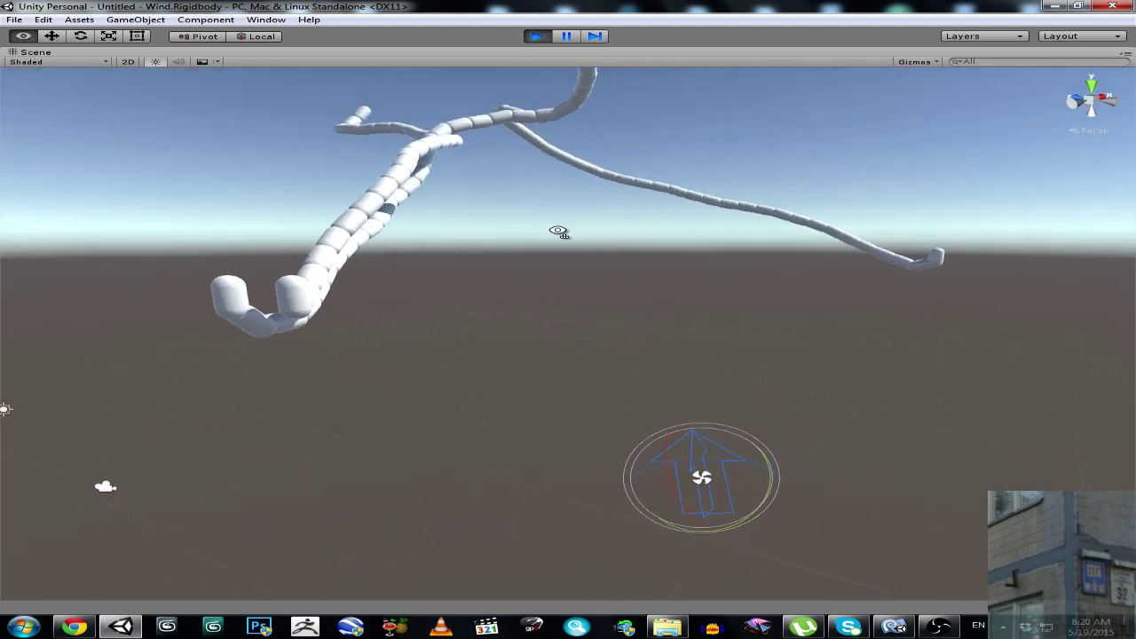
{"action": "right_click_drag", "start_coordinate": [557, 231], "coordinate": [557, 230]}
{"action": "key", "text": "s"}
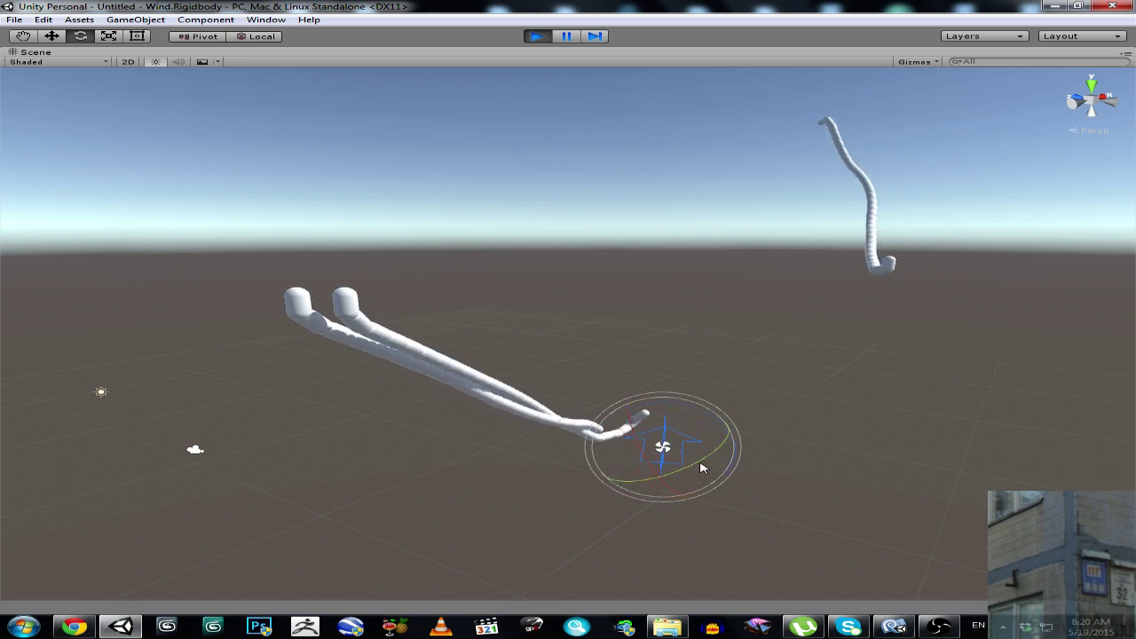
{"action": "left_click_drag", "start_coordinate": [721, 459], "coordinate": [555, 446], "text": "alt"}
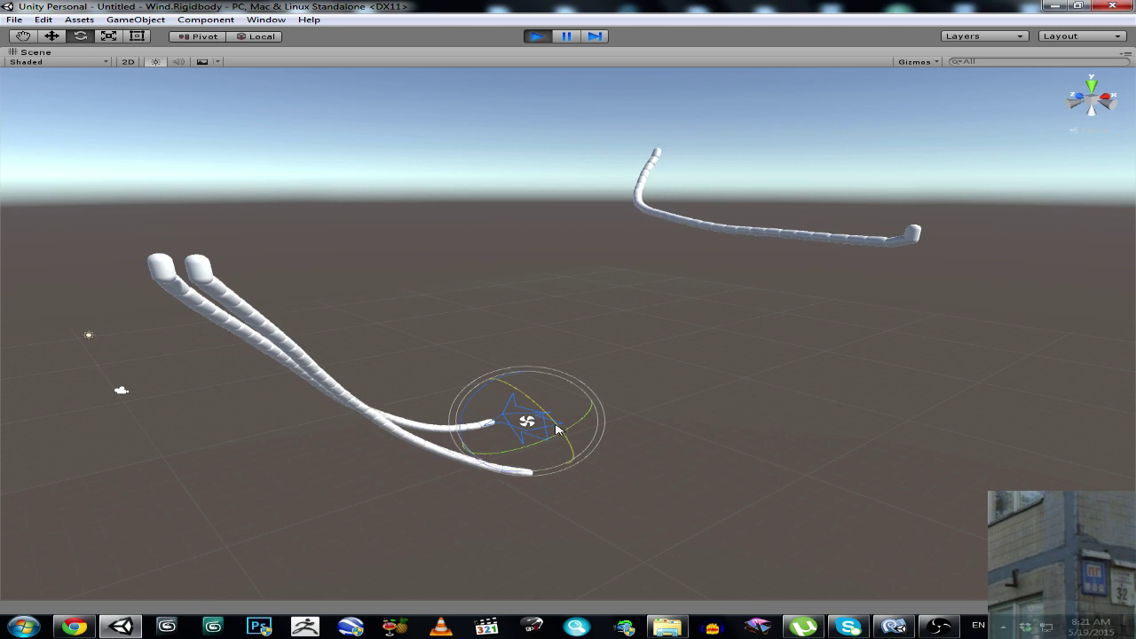
{"action": "left_click_drag", "start_coordinate": [568, 448], "coordinate": [530, 454]}
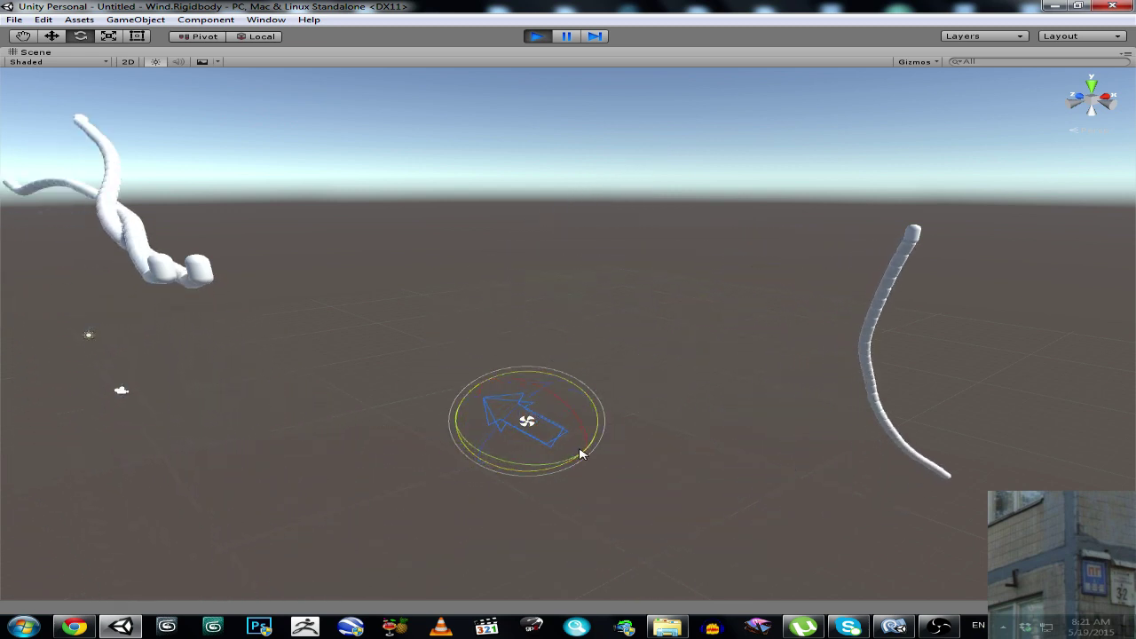
{"action": "left_click_drag", "start_coordinate": [628, 449], "coordinate": [861, 454], "text": "alt"}
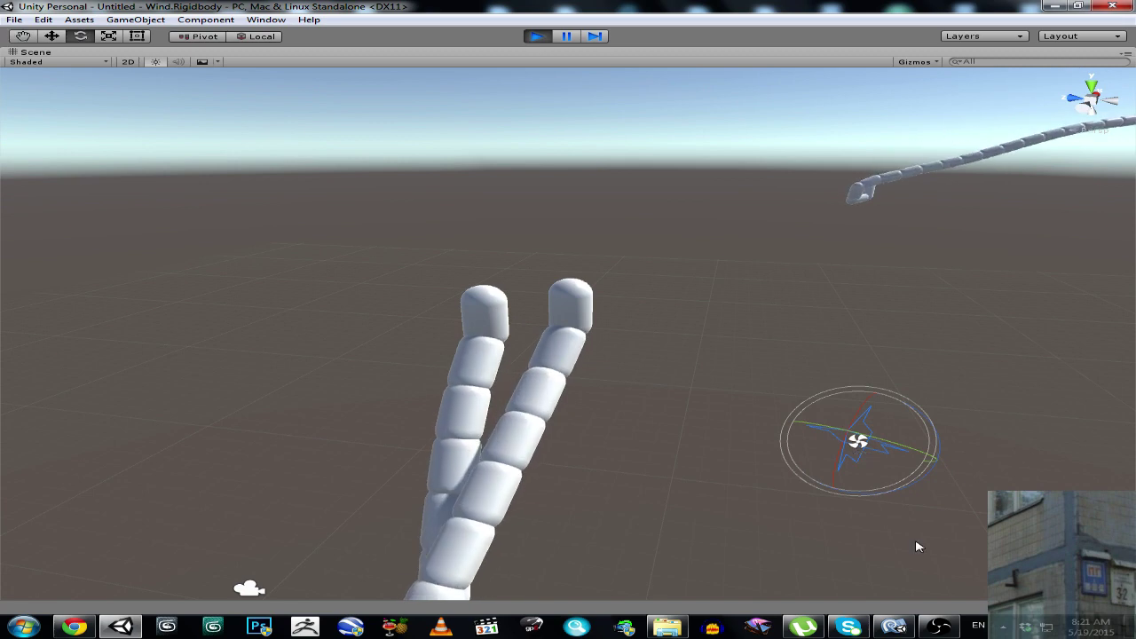